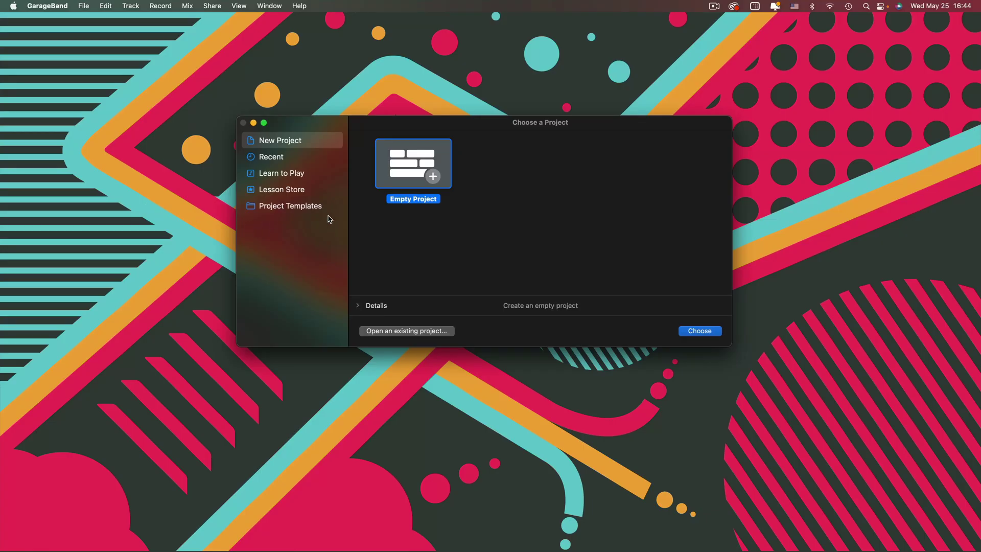
# - Start a new project from the Amp Collection template
pyautogui.click(329, 211)
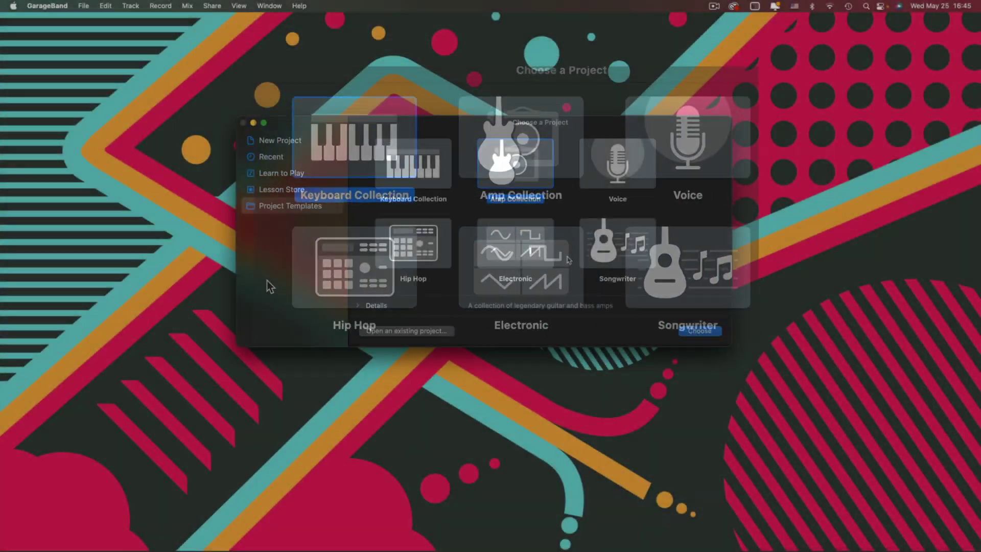
pyautogui.press('Right')
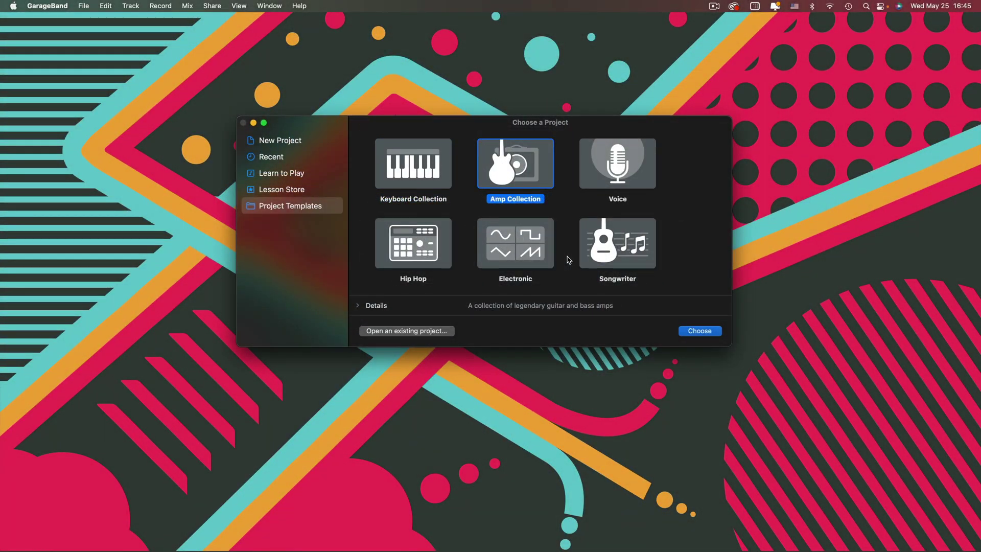
pyautogui.doubleClick(529, 168)
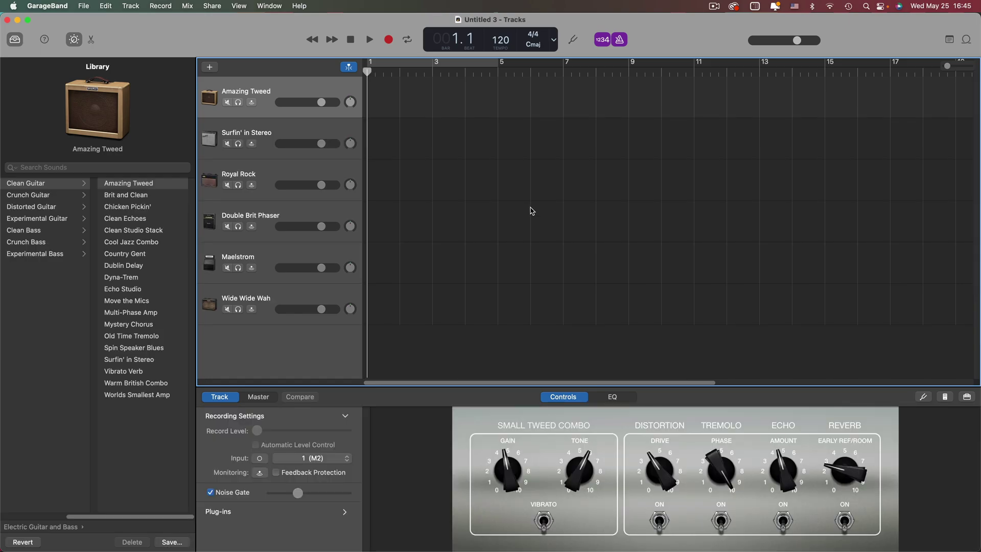
# - Audition the Surfin' in Stereo, Royal Rock, Double Brit Phaser and Maelstrom amp tracks
pyautogui.click(276, 129)
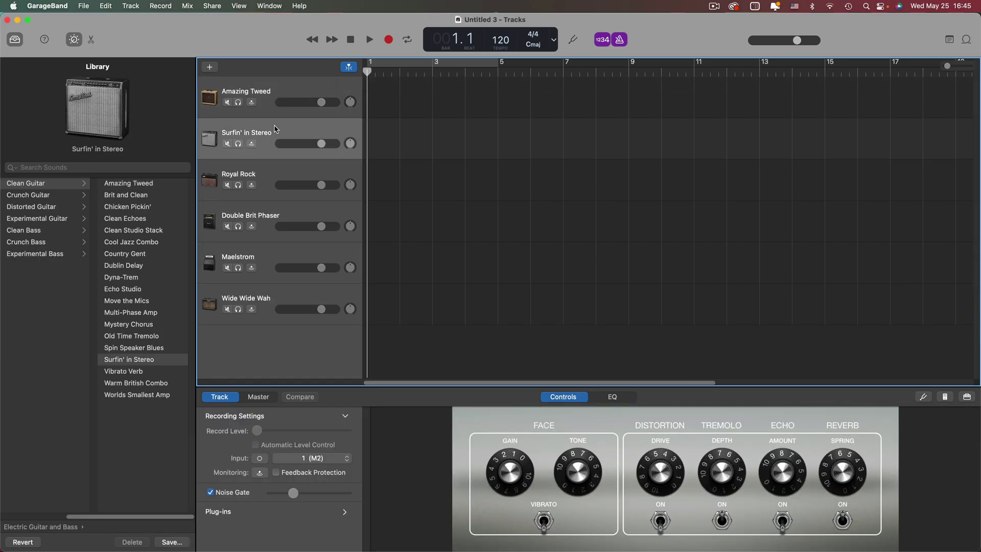
pyautogui.click(266, 175)
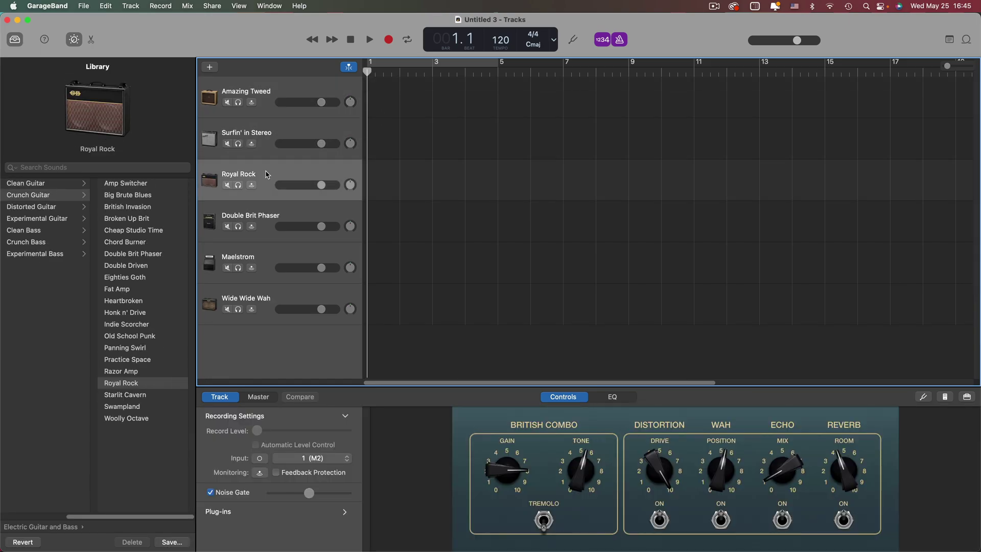
pyautogui.click(276, 216)
pyautogui.click(276, 255)
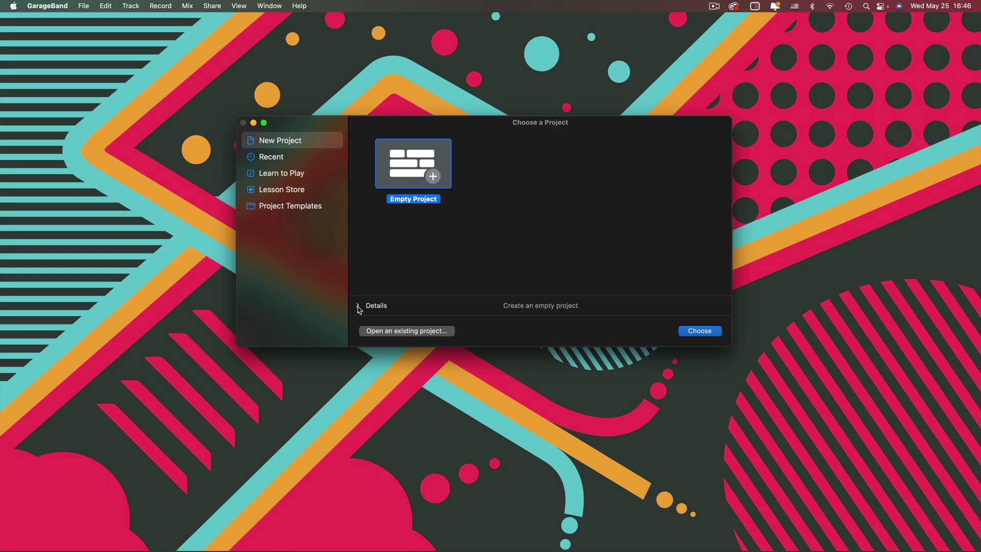
# - Expand the Empty Project details and check the Key Signature options
pyautogui.click(358, 306)
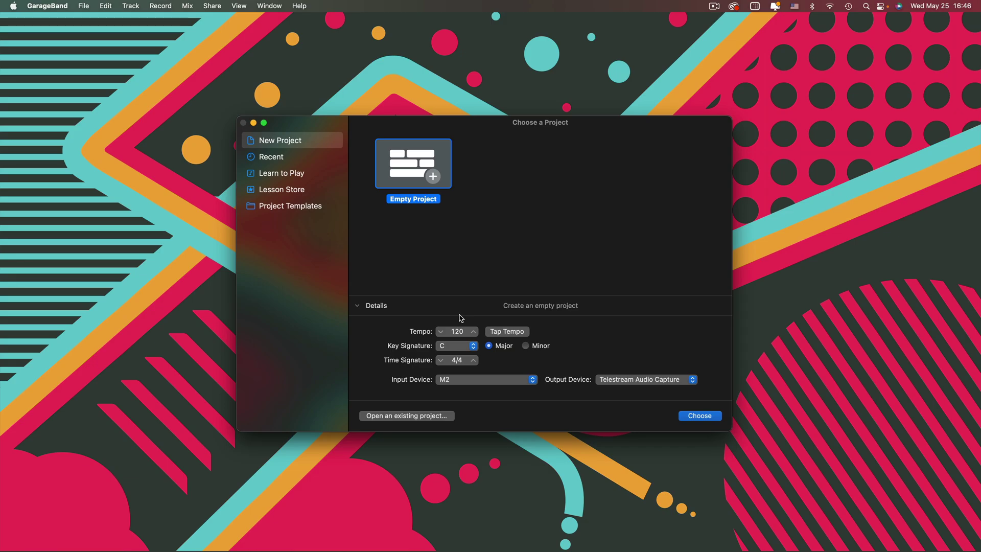
pyautogui.click(475, 349)
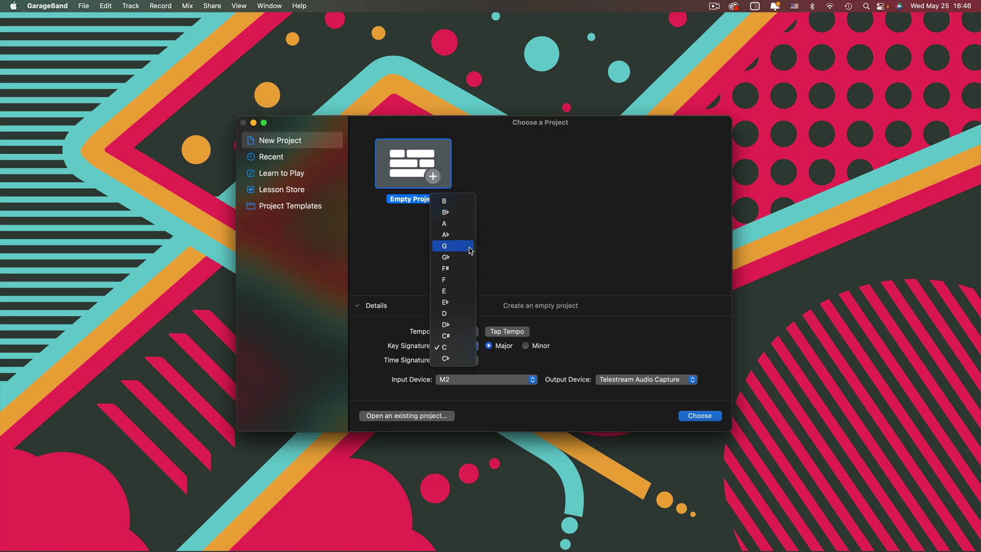
# - Keep key C and input device M2, and set the output device to M2
pyautogui.click(466, 349)
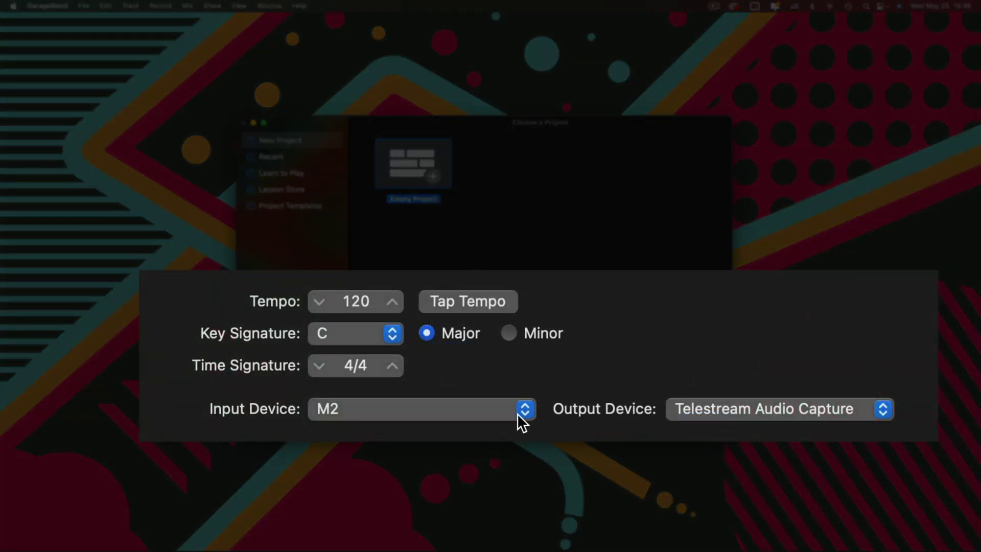
pyautogui.click(525, 409)
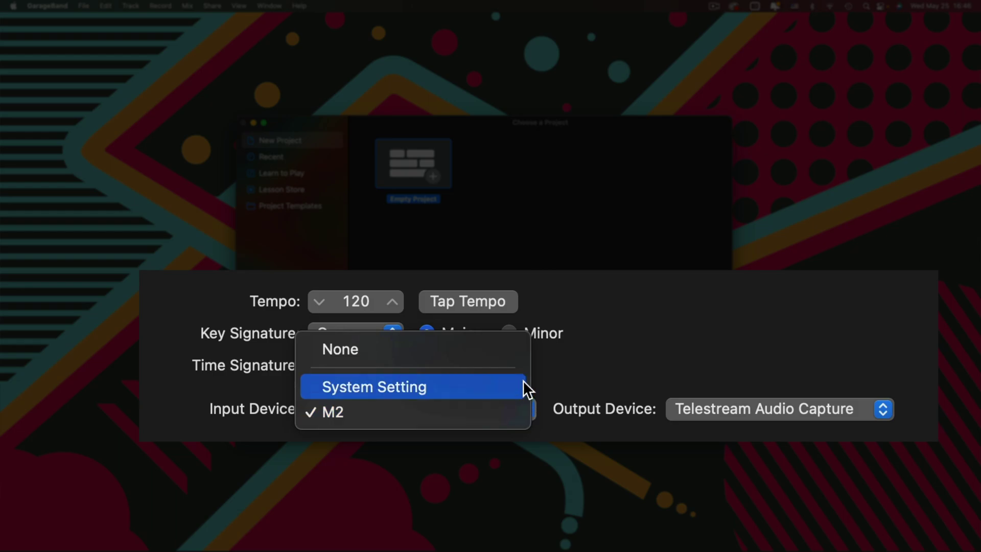
pyautogui.click(568, 436)
pyautogui.click(884, 407)
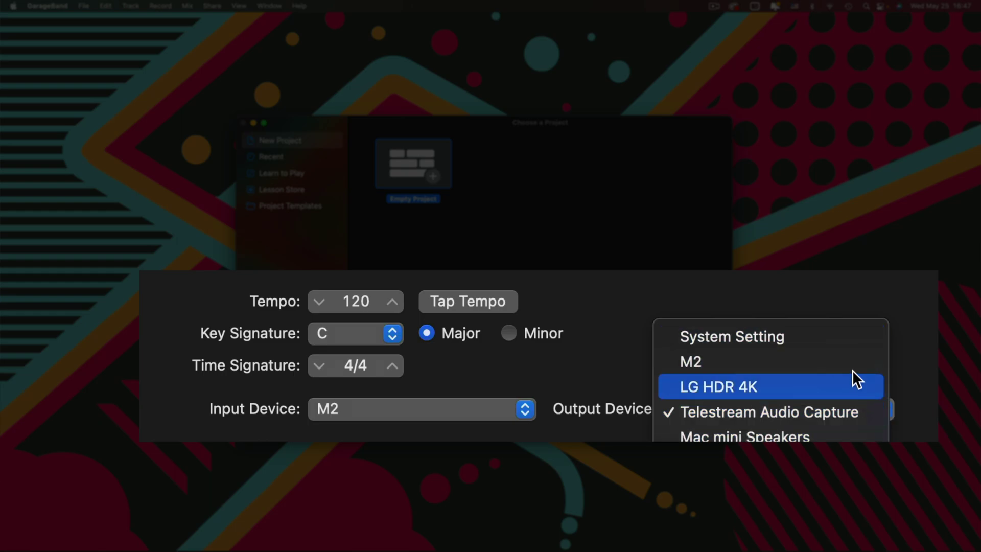
pyautogui.click(938, 342)
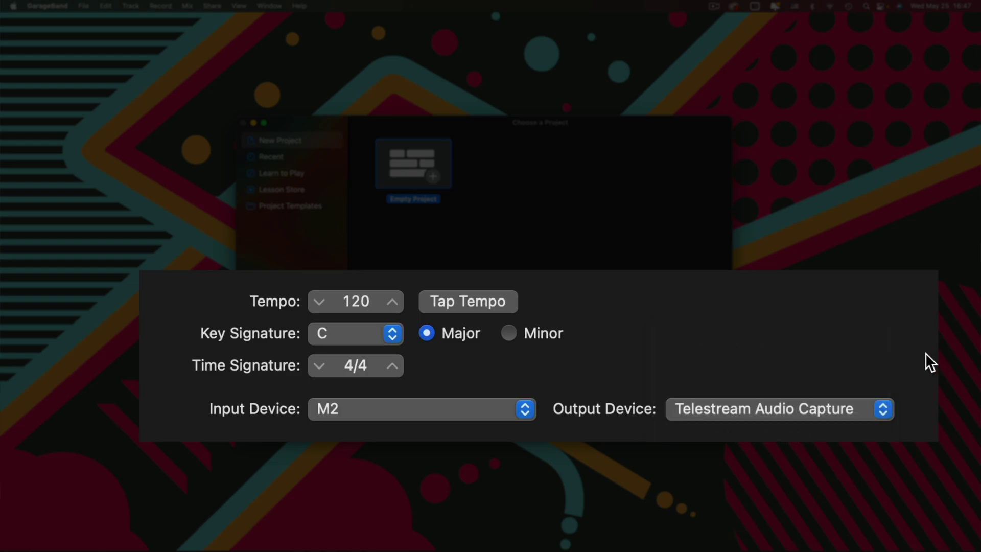
pyautogui.click(884, 411)
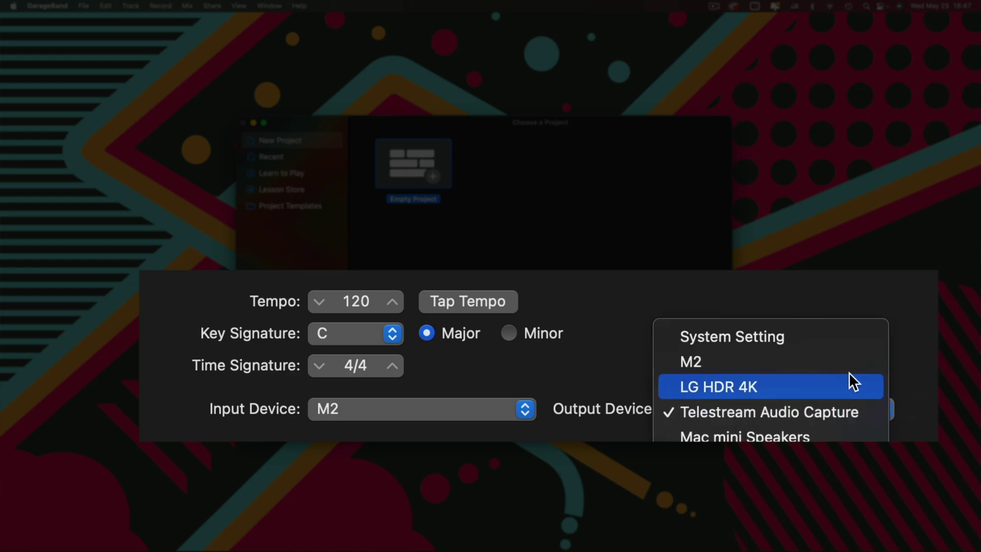
pyautogui.click(846, 367)
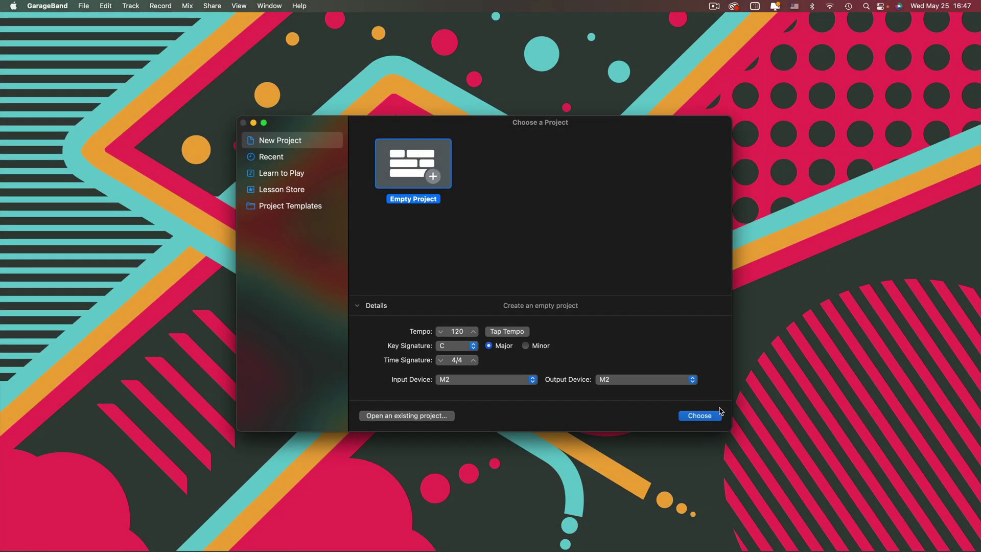
# - Create the empty project and record D minor (S-F-H) and C major (A-D-G) chords
pyautogui.click(720, 418)
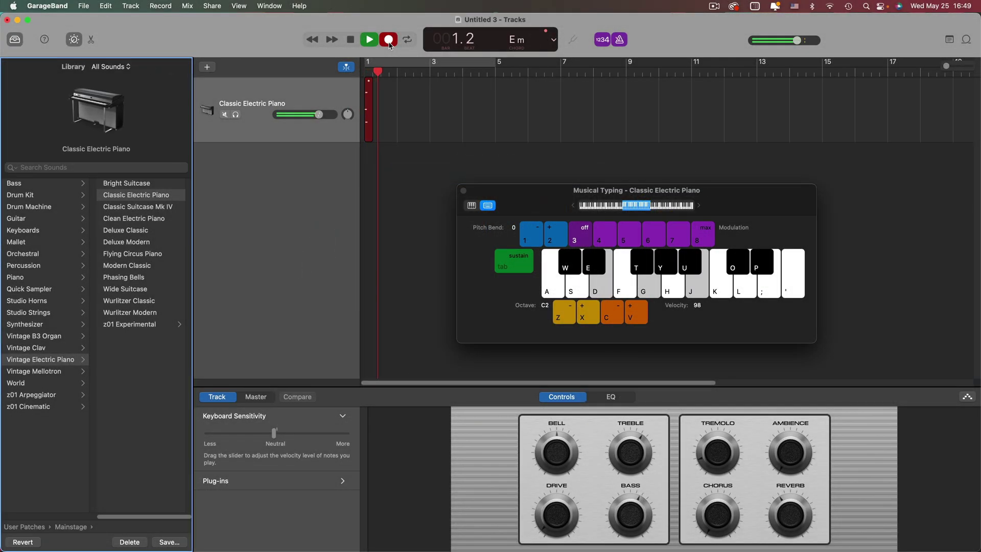
pyautogui.press('s')
pyautogui.press('f')
pyautogui.press('h')
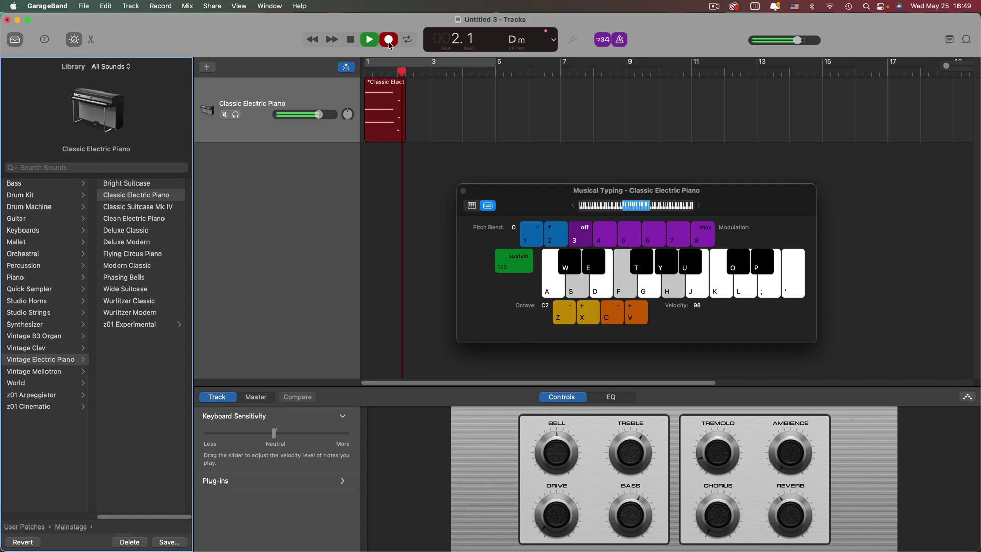
pyautogui.press('a')
pyautogui.press('d')
pyautogui.press('g')
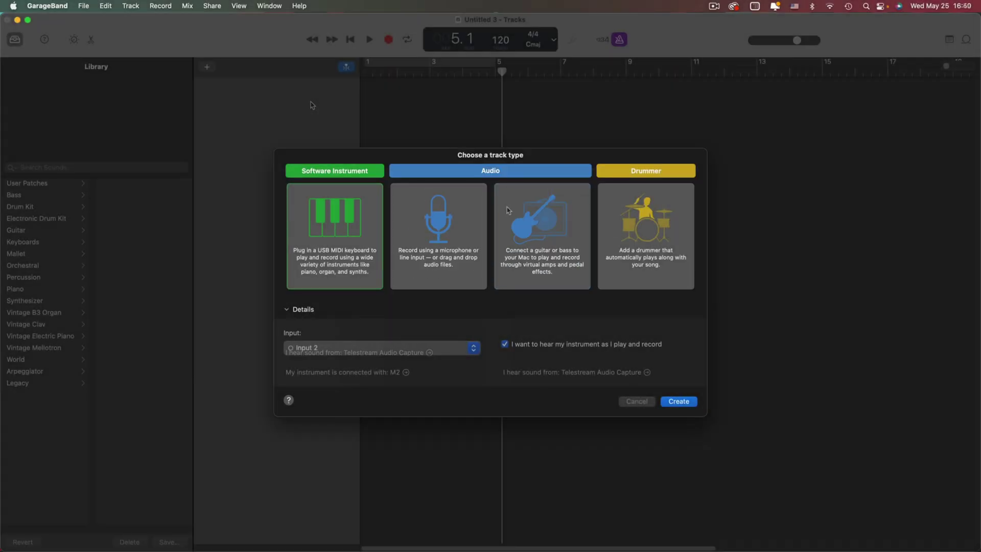
# - Add a guitar amp track, then pick Drummer as the next new track
pyautogui.doubleClick(508, 210)
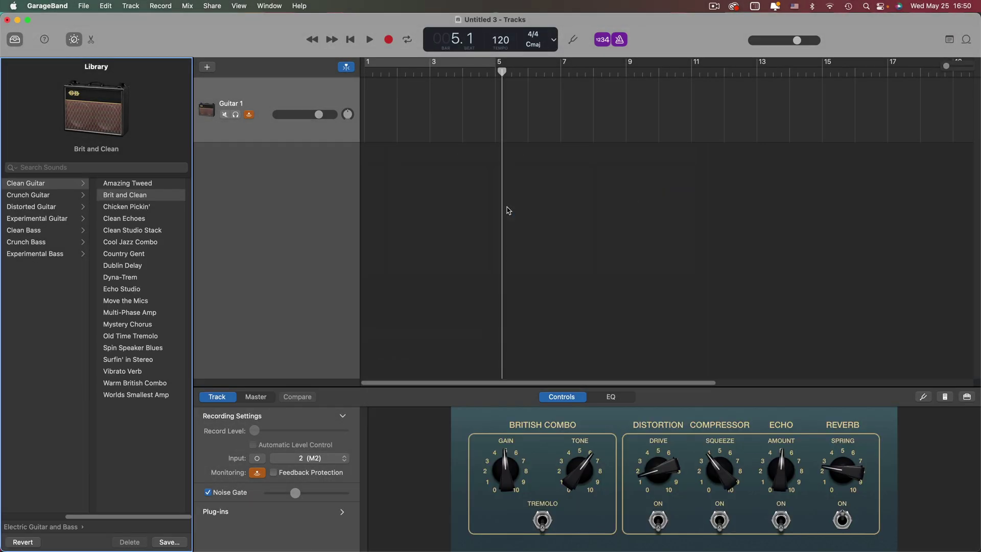
pyautogui.press('alt+super+n')
pyautogui.click(678, 310)
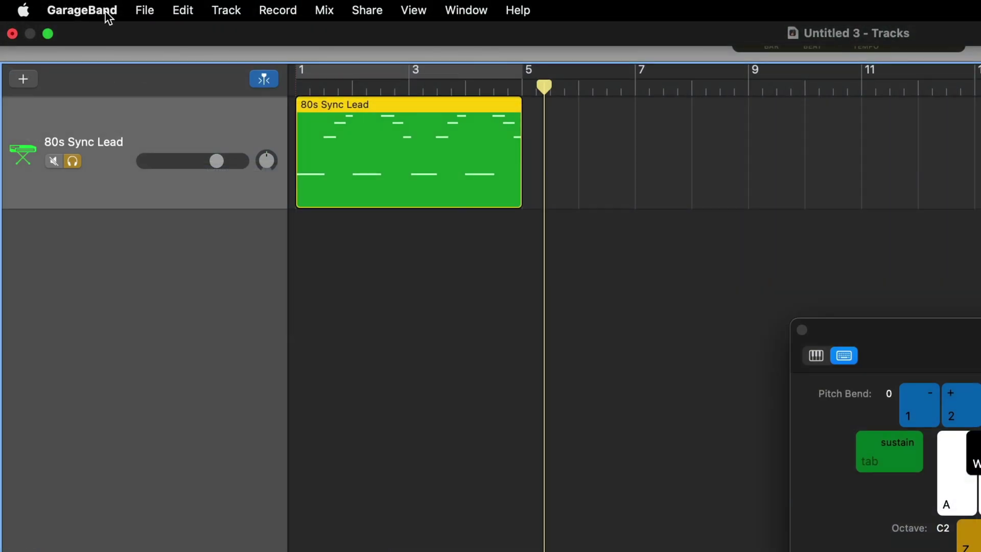
# - Open GarageBand Preferences from the app menu and move the window to the centre
pyautogui.click(107, 15)
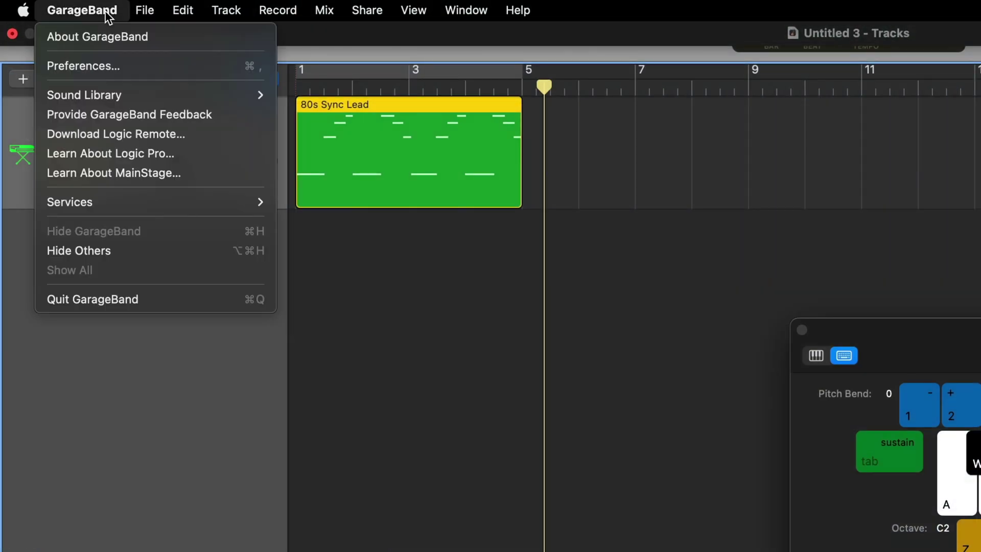
pyautogui.click(179, 69)
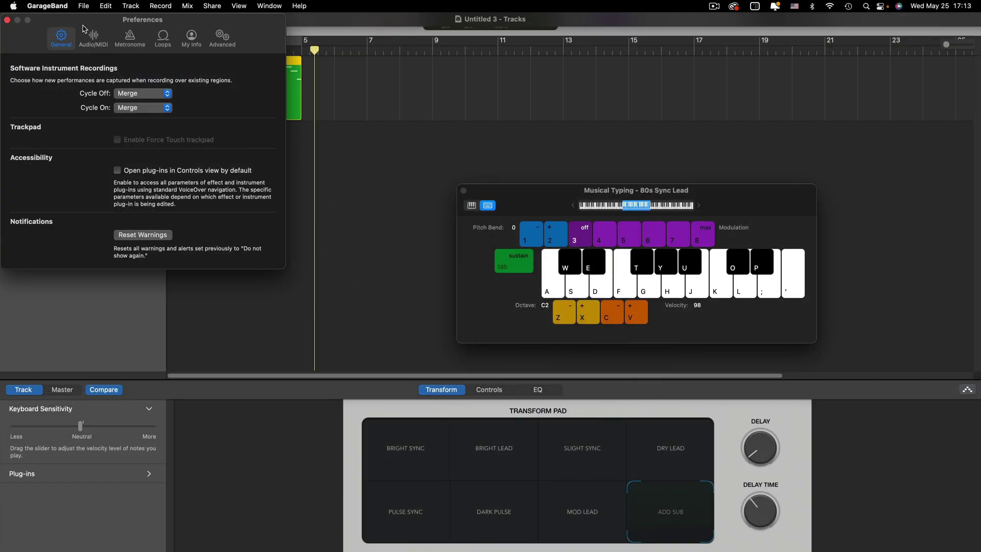
pyautogui.moveTo(86, 30); pyautogui.dragTo(436, 75)
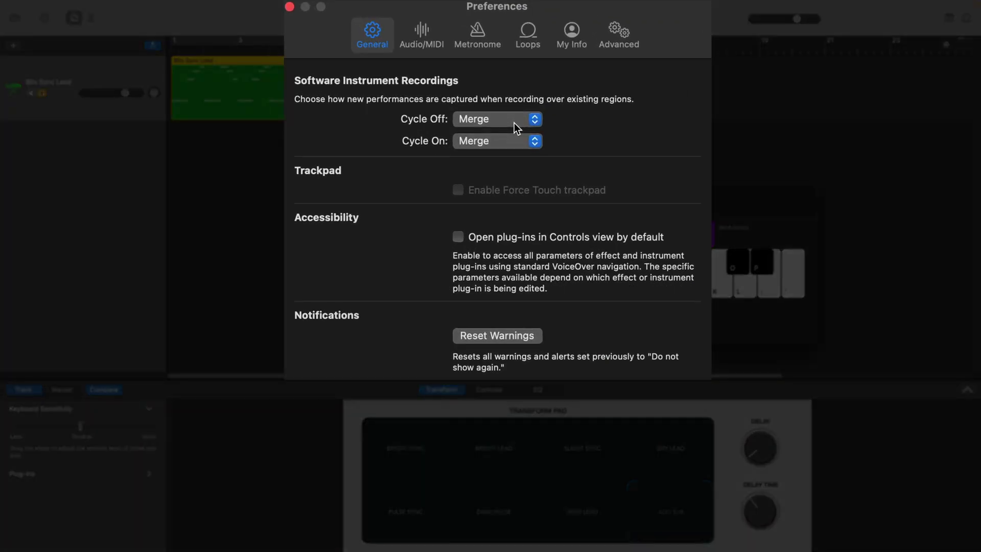
# - Change the Cycle Off recording option and stop the lead part recording
pyautogui.click(514, 123)
pyautogui.click(511, 105)
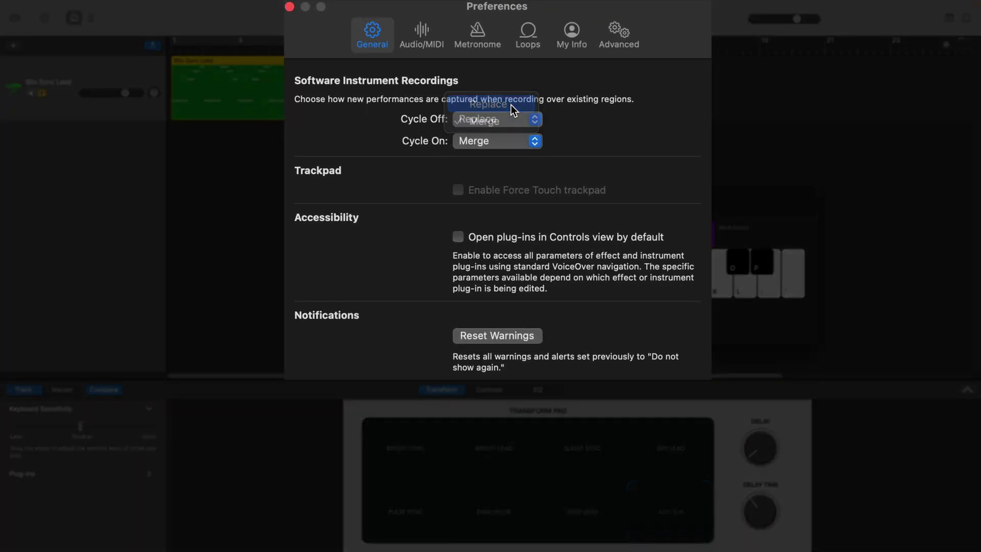
pyautogui.click(277, 205)
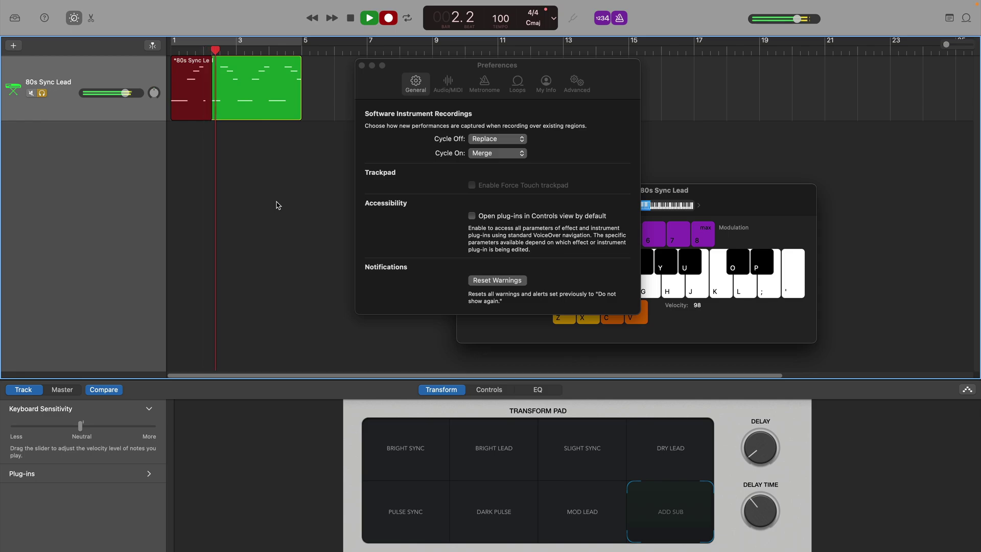
pyautogui.press('space')
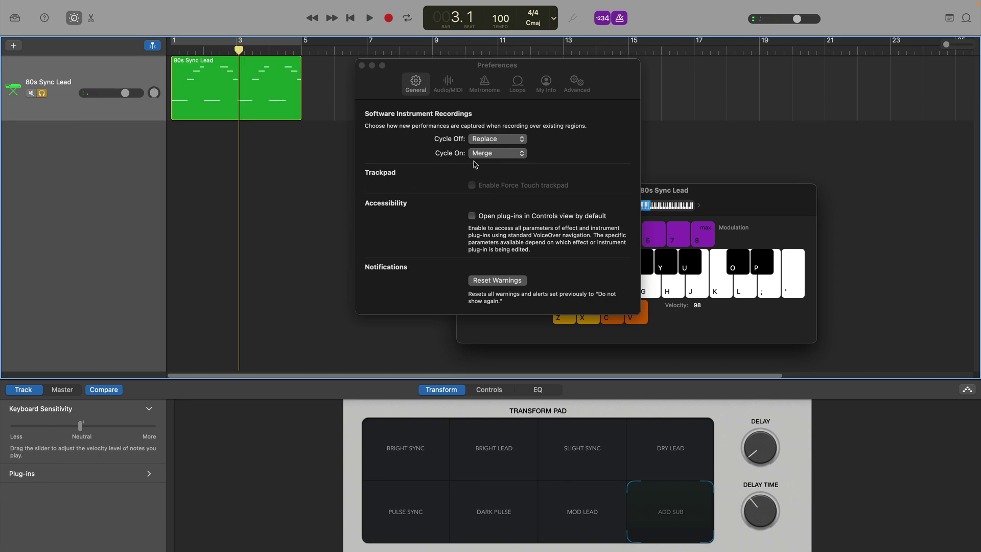
# - Record a note (K) over the existing 80s Sync Lead region, then stop
pyautogui.press('r')
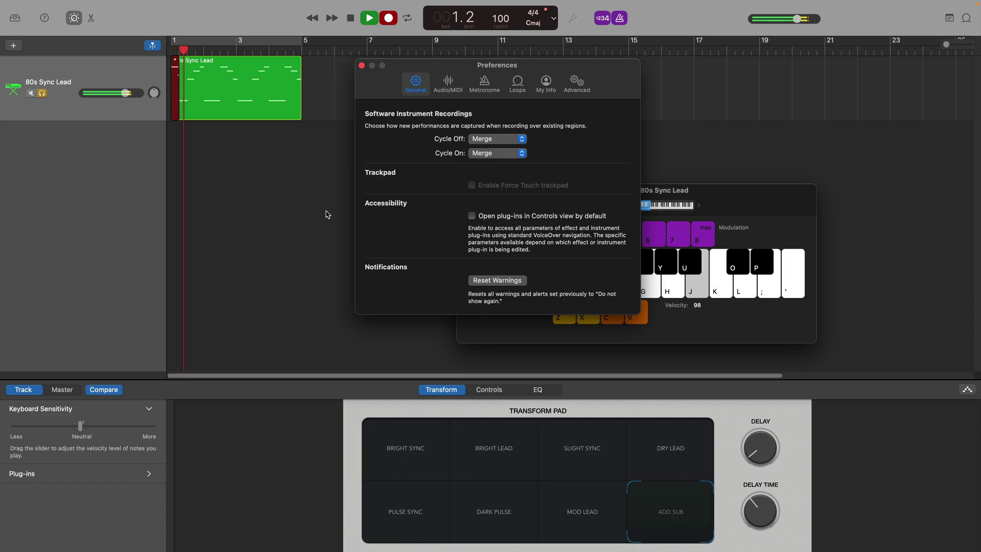
pyautogui.press('k')
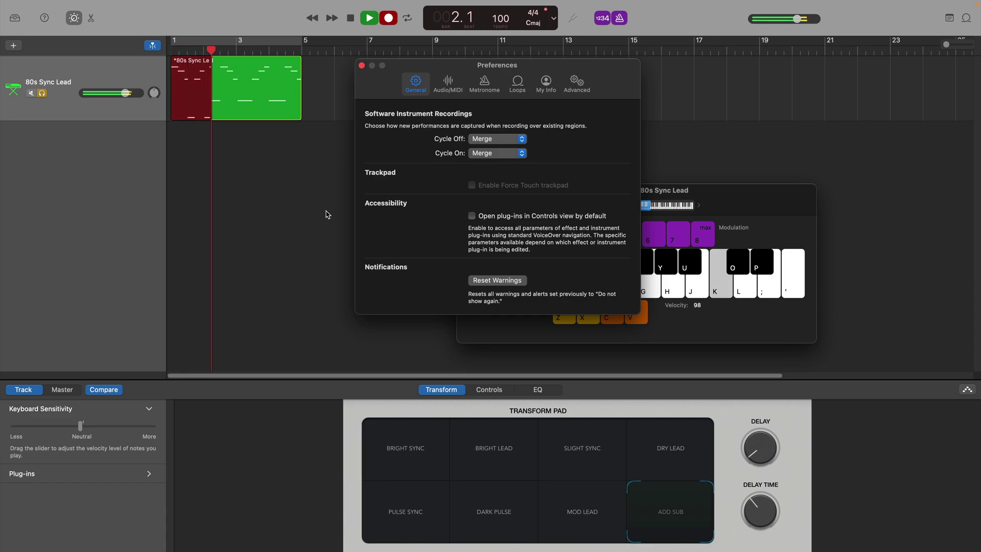
pyautogui.press('space')
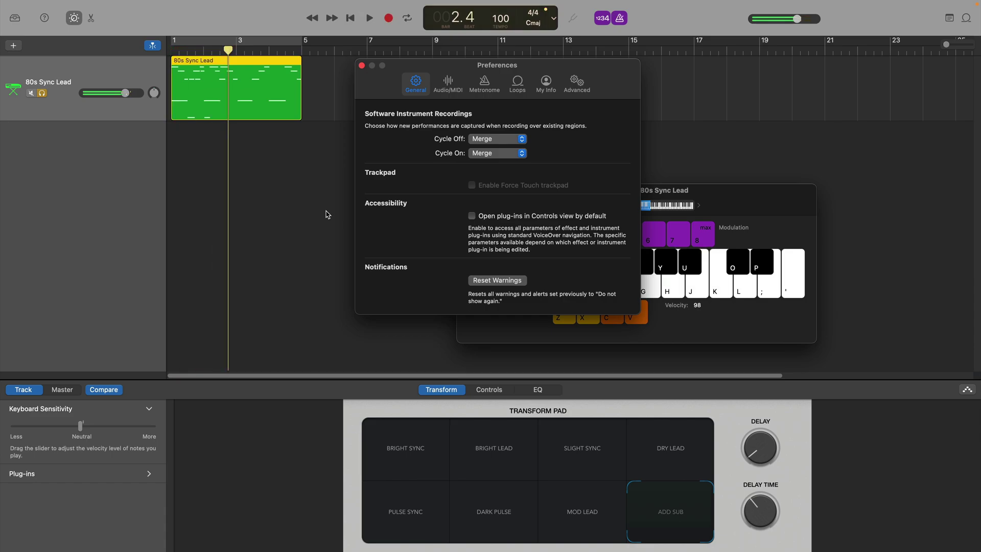
# - Turn on looping from the start and record looped takes over bars 1–3
pyautogui.click(294, 212)
pyautogui.press('Return')
pyautogui.press('c')
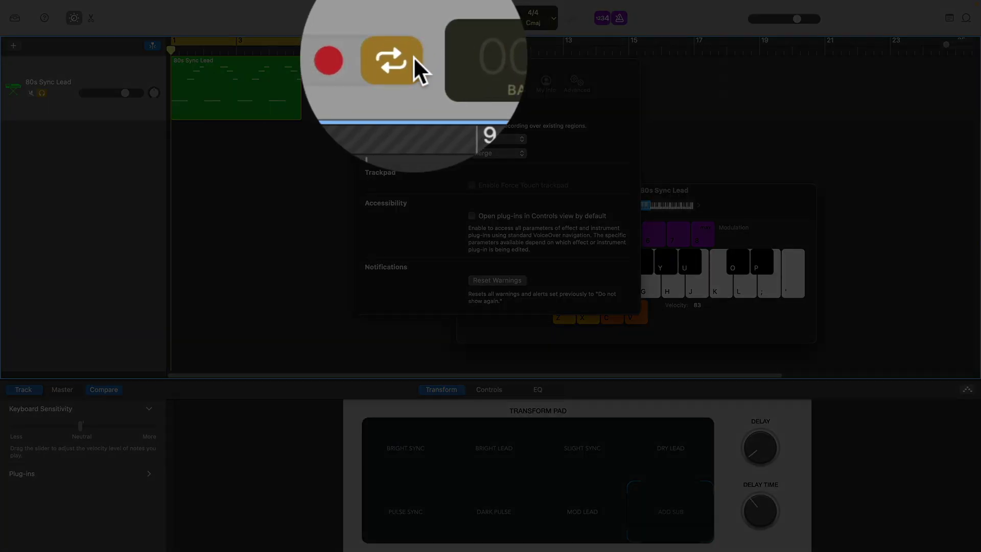
pyautogui.click(413, 18)
pyautogui.click(413, 18)
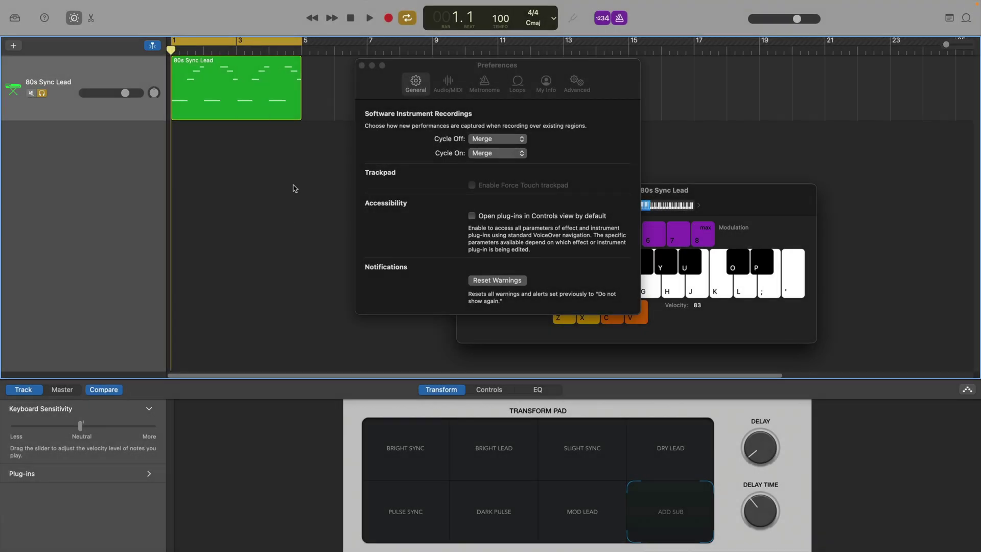
pyautogui.press('r')
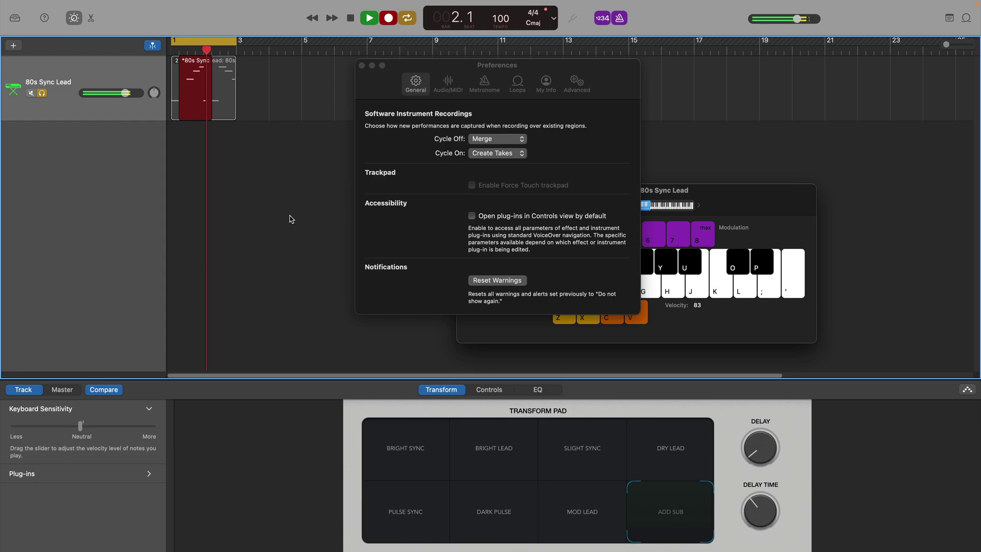
pyautogui.press('space')
# - Keep take 3 for the region and play a note (J) into a new looped pass
pyautogui.click(176, 61)
pyautogui.click(219, 79)
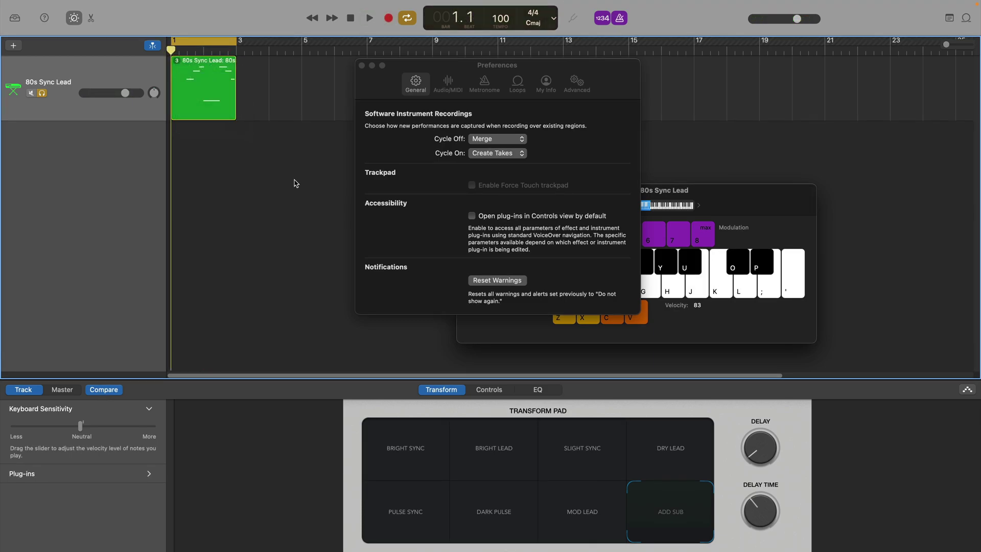
pyautogui.click(176, 61)
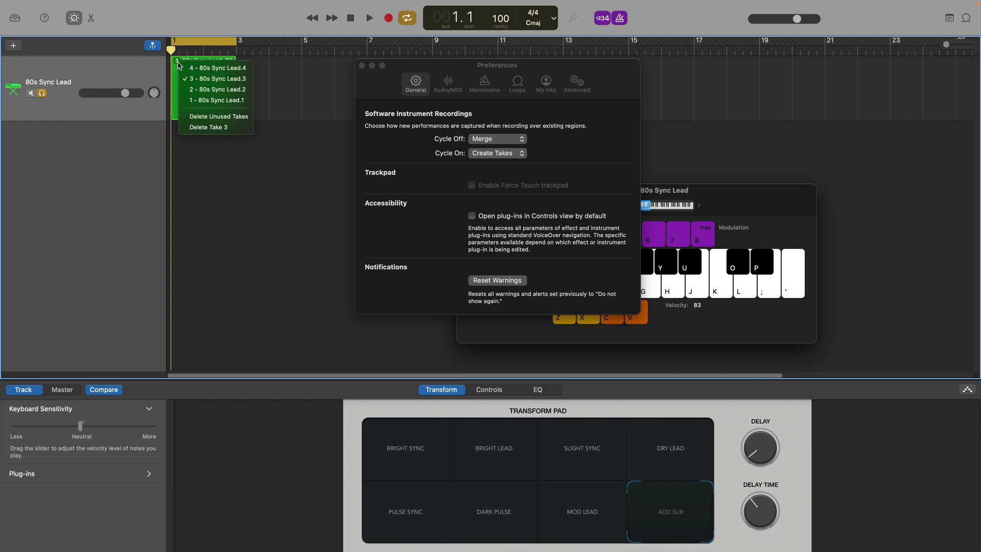
pyautogui.click(218, 90)
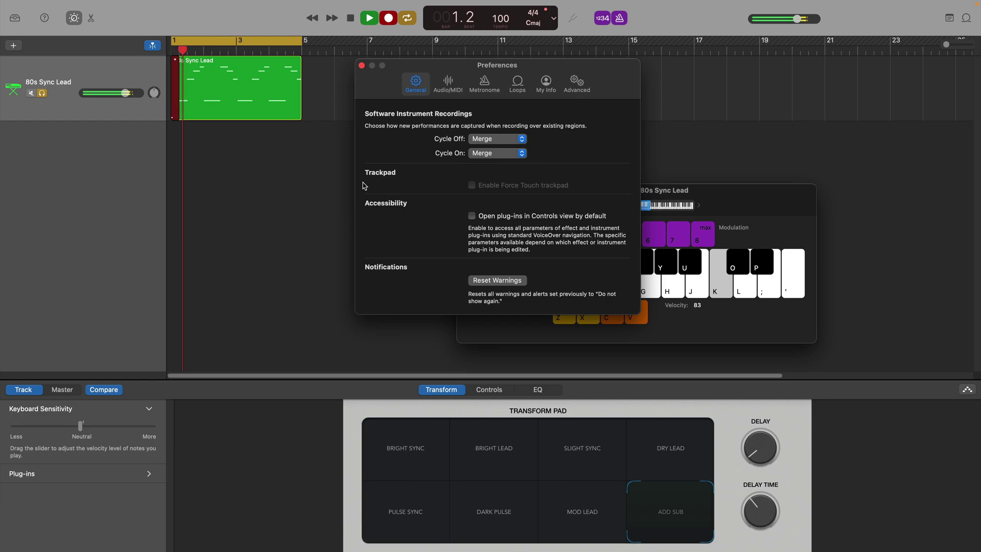
pyautogui.press('j')
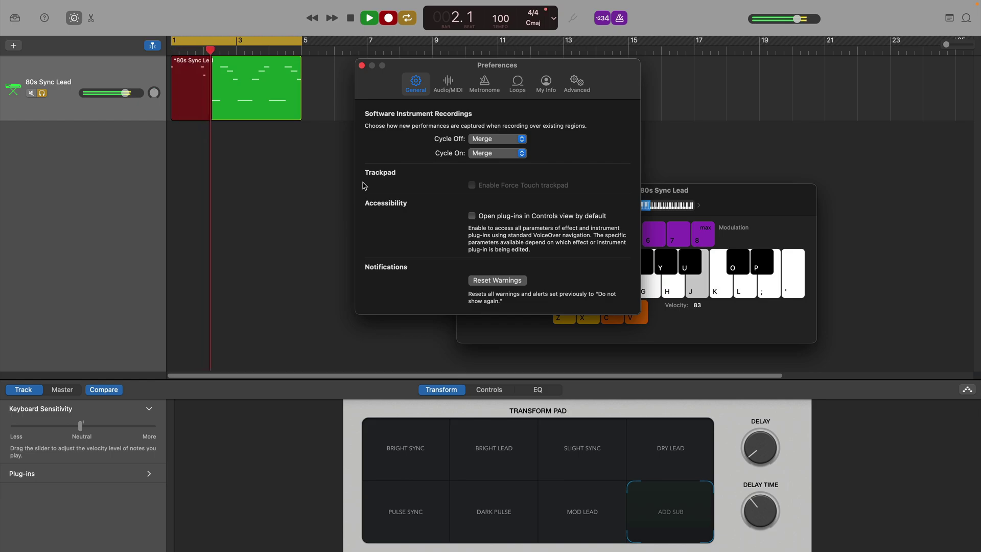
# - Stop recording and confirm the output device and M2 input in Audio/MIDI preferences
pyautogui.press('space')
pyautogui.click(448, 83)
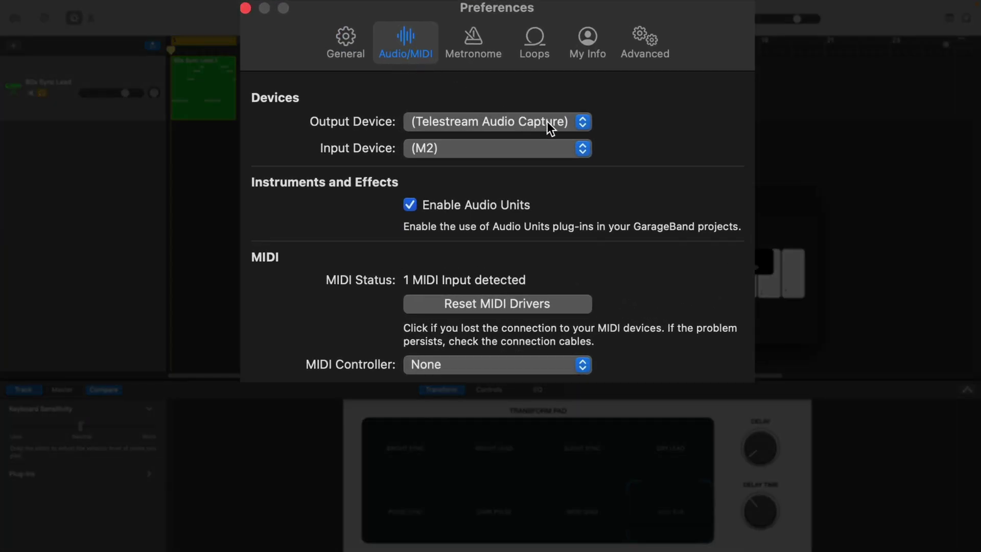
pyautogui.click(548, 121)
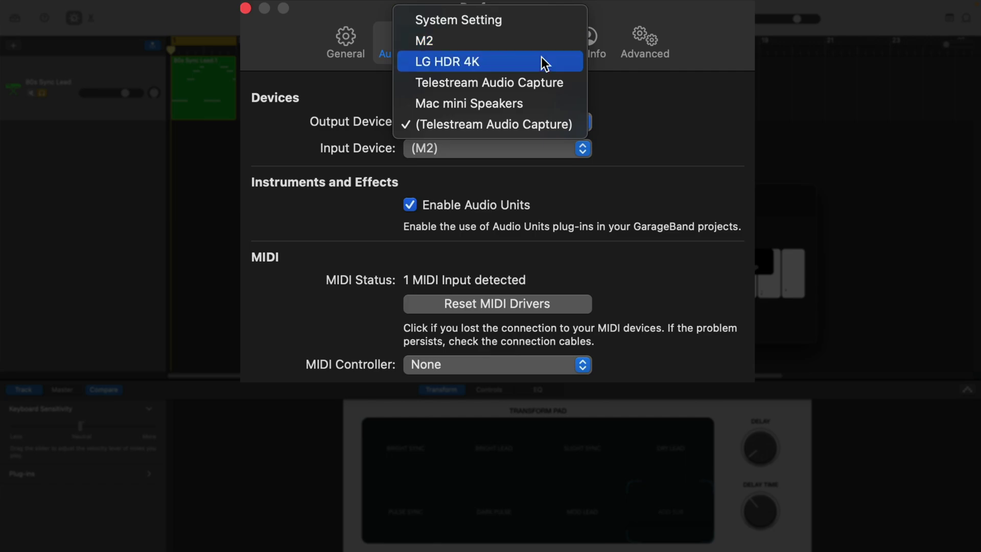
pyautogui.click(669, 136)
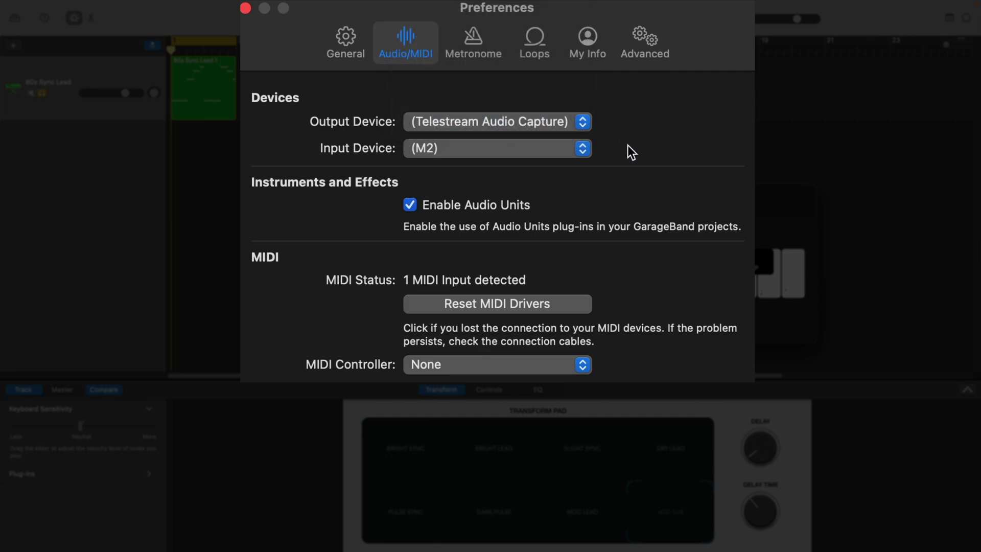
pyautogui.click(553, 149)
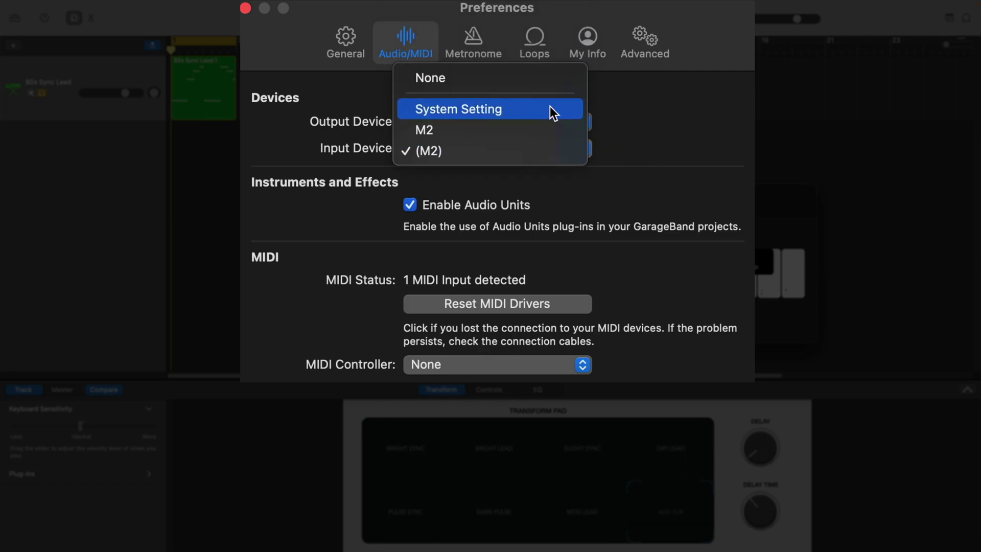
pyautogui.click(671, 154)
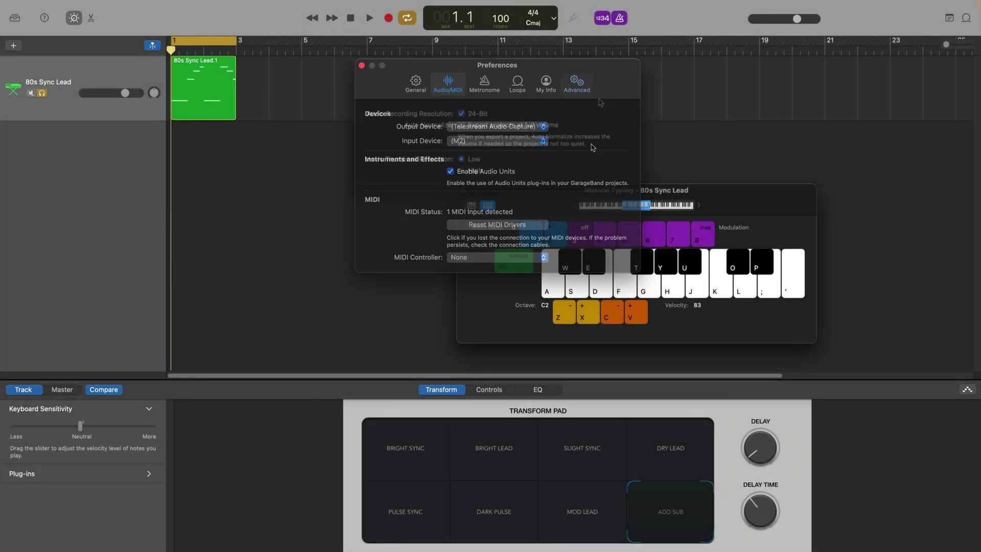
pyautogui.click(645, 43)
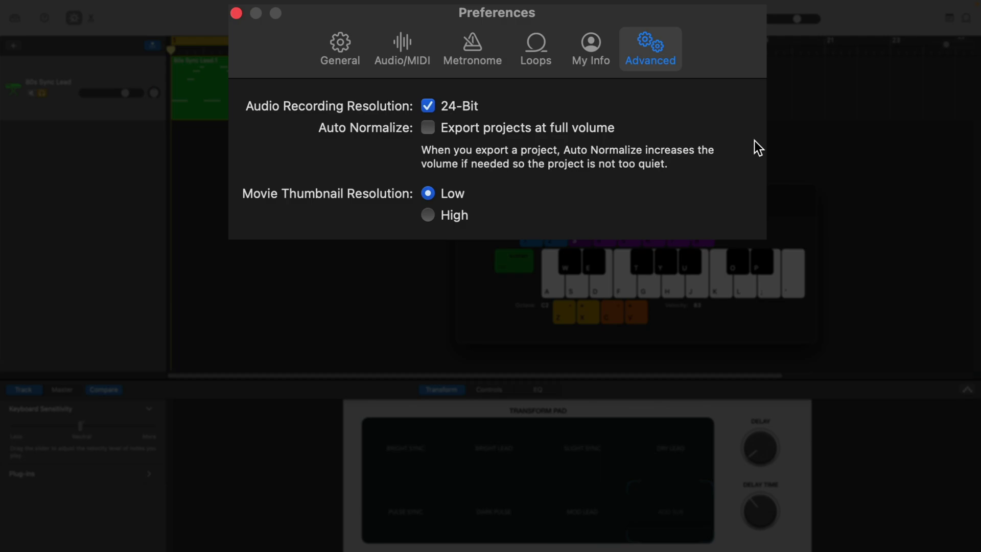
# - Enable 24-bit audio recording resolution and open the tuner for Audio 1
pyautogui.click(431, 106)
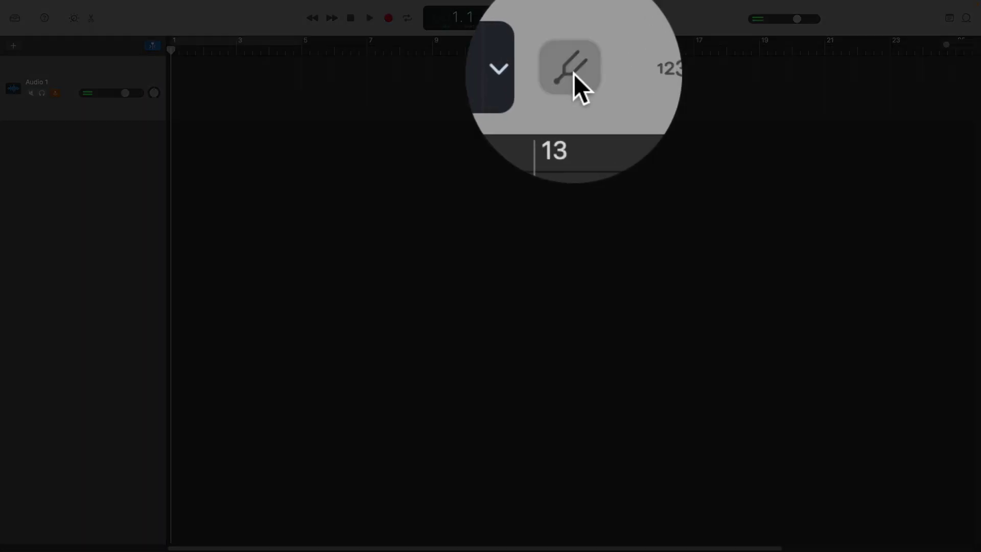
pyautogui.click(573, 20)
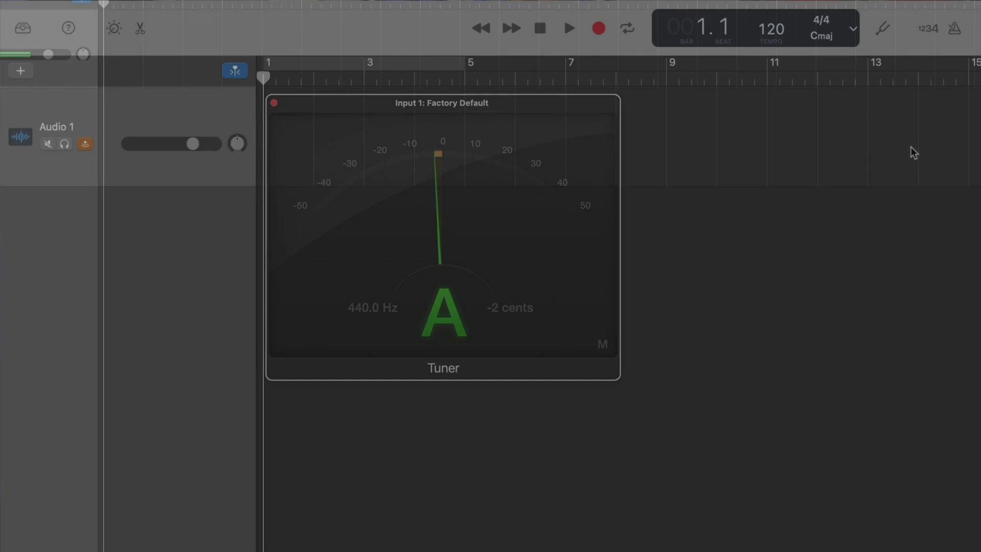
# - Turn on the count-in, record a quick take, then delete it and return to the start
pyautogui.click(932, 29)
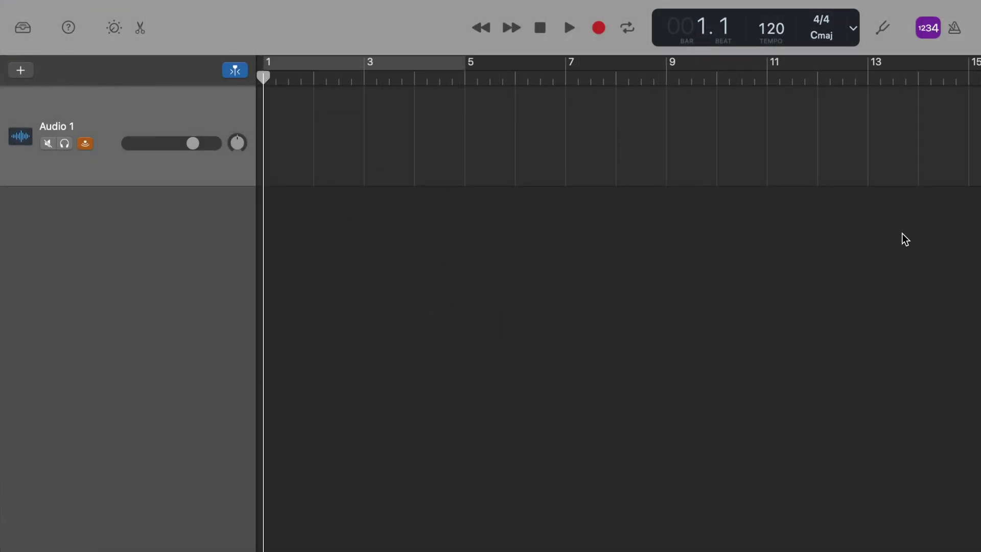
pyautogui.press('r')
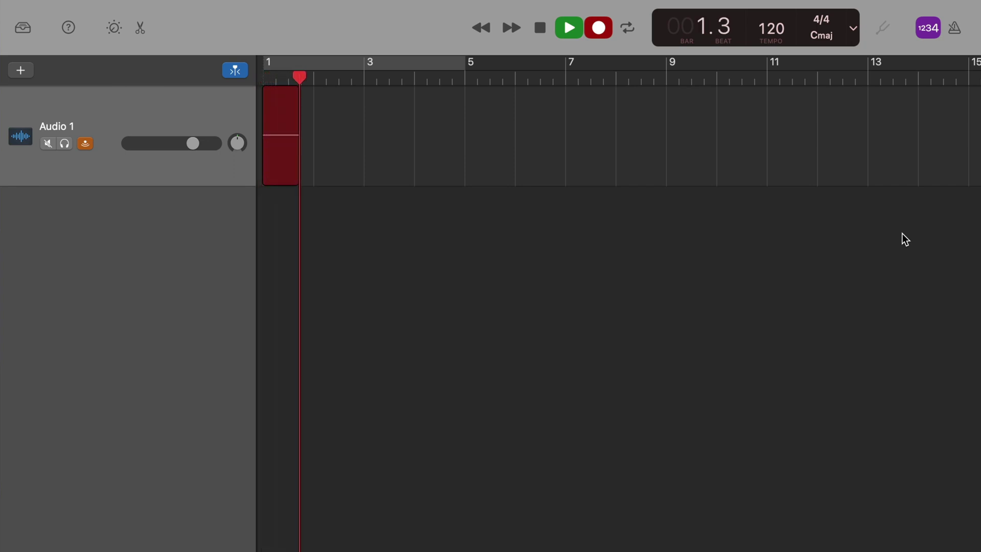
pyautogui.press('space')
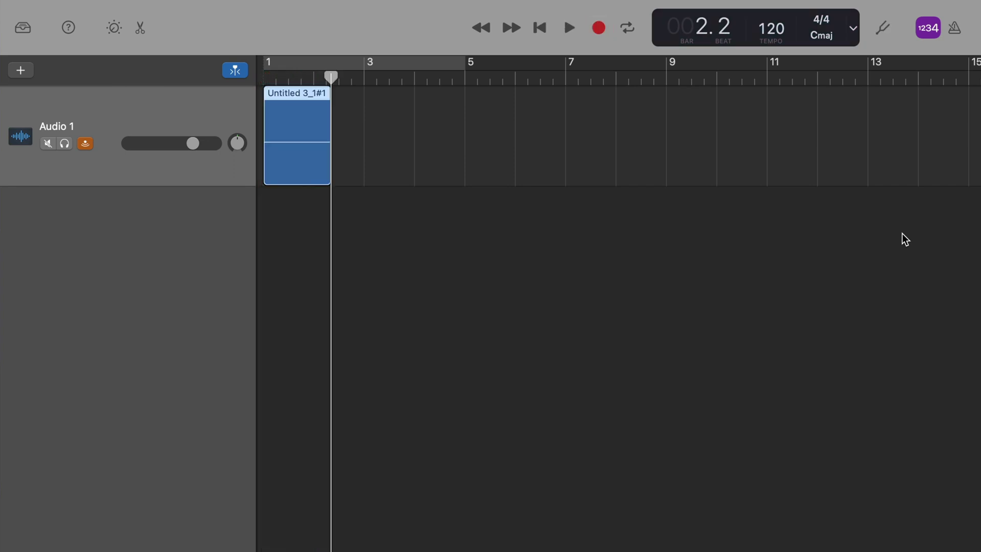
pyautogui.press('Delete')
pyautogui.press('Return')
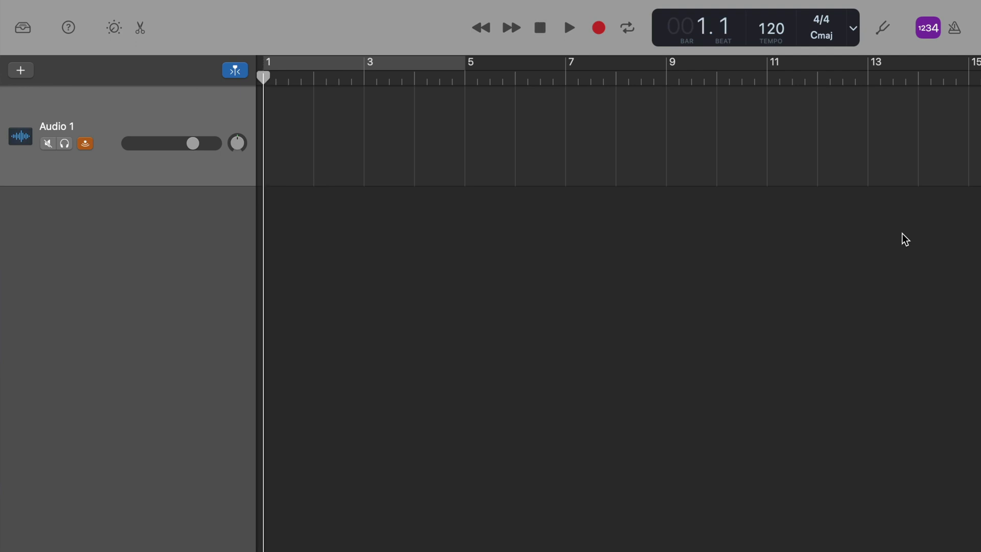
# - Set the count-in length to 2 Bars and start a test recording
pyautogui.moveTo(286, 4)
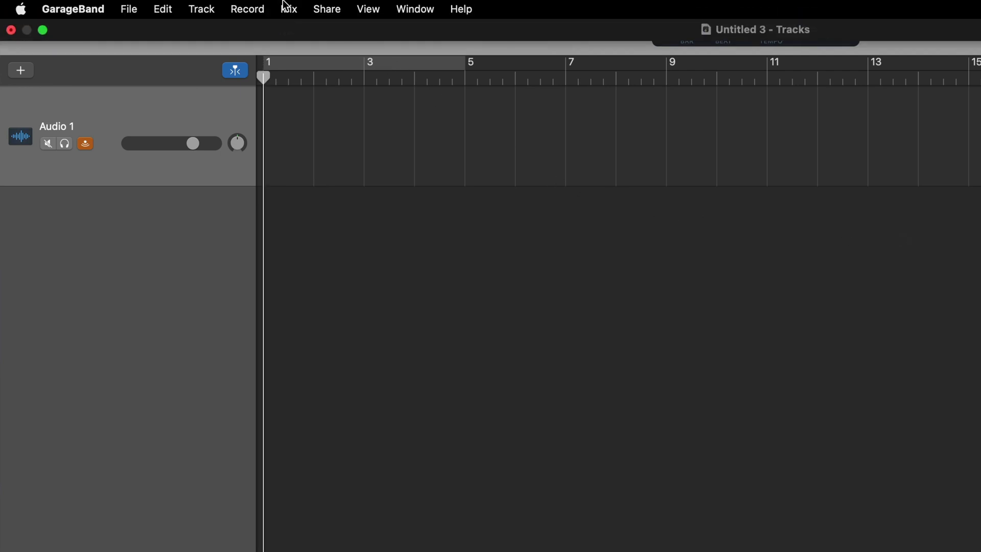
pyautogui.click(245, 11)
pyautogui.moveTo(252, 35)
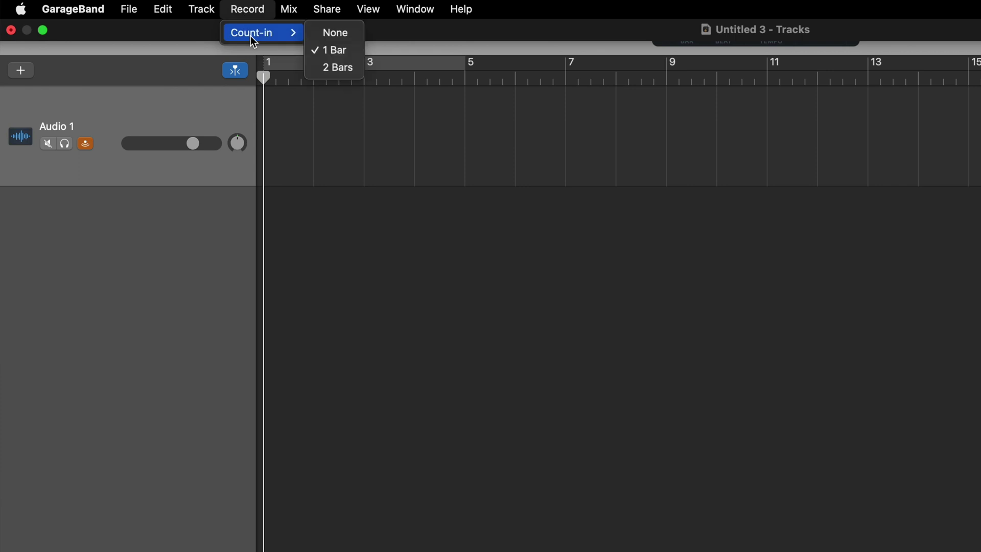
pyautogui.click(331, 70)
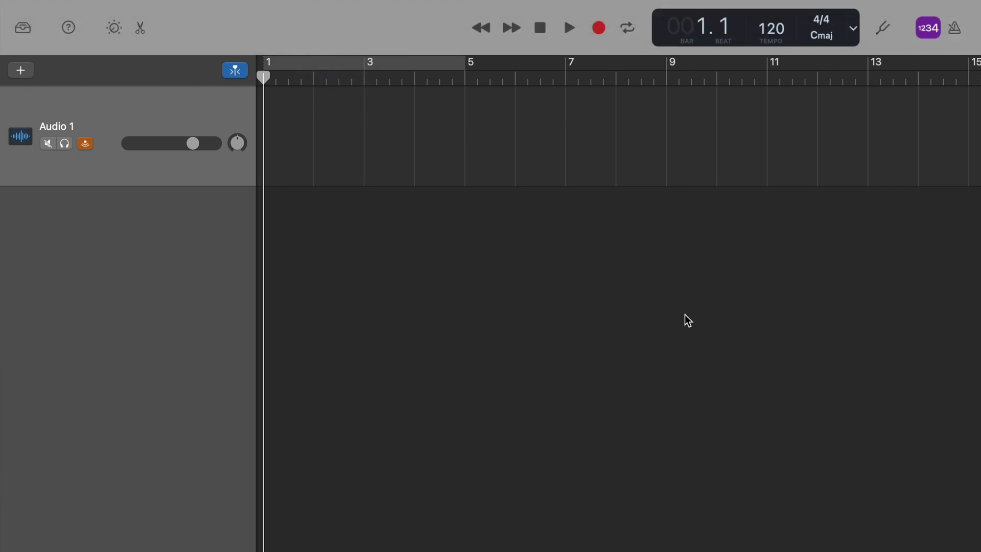
pyautogui.press('r')
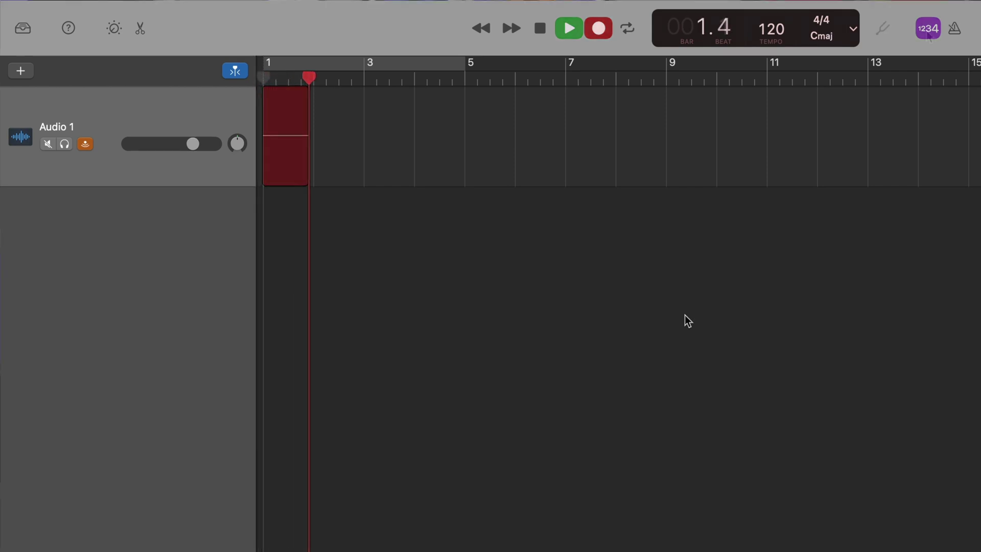
# - Stop the test recording, switch the count-in off and the metronome on, and preview it
pyautogui.press('space')
pyautogui.click(928, 28)
pyautogui.click(956, 28)
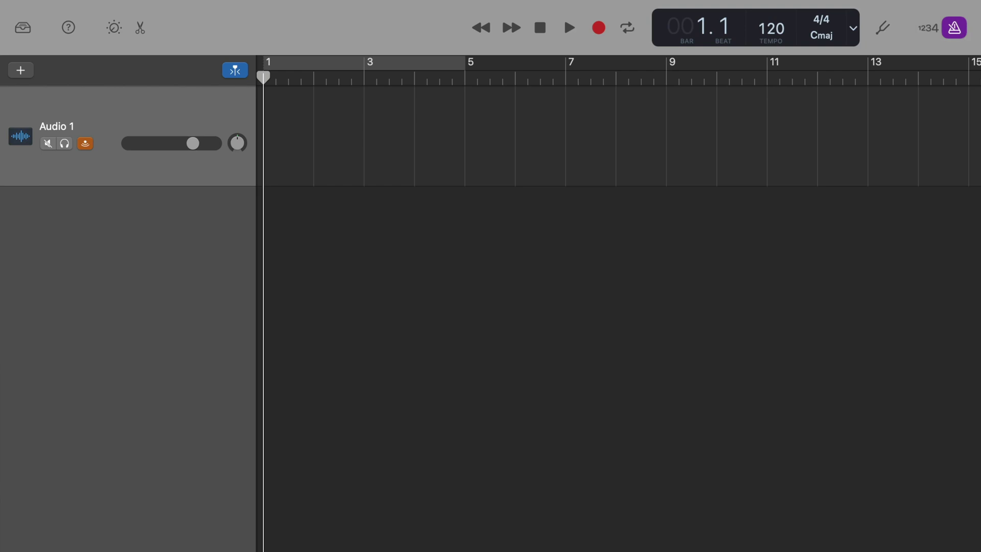
pyautogui.press('space')
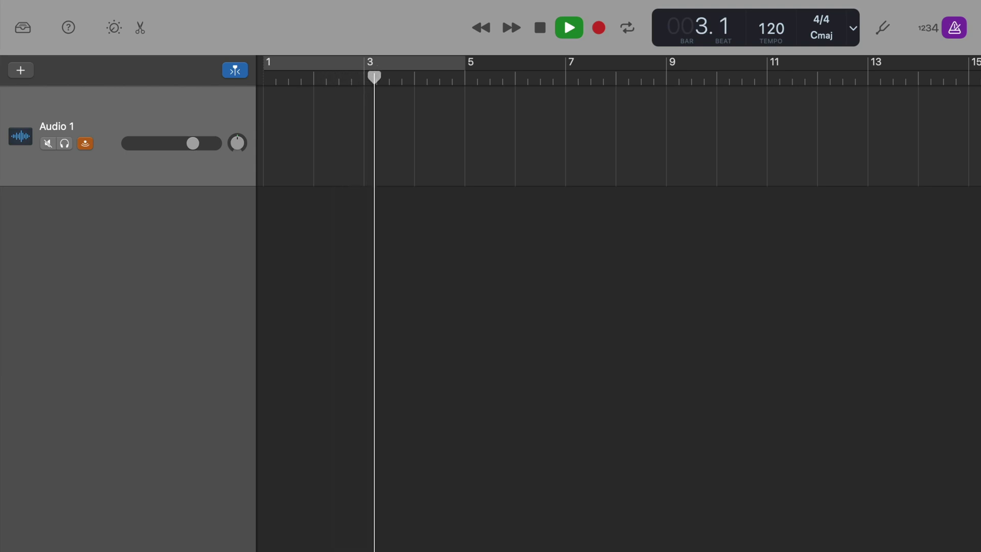
pyautogui.press('space')
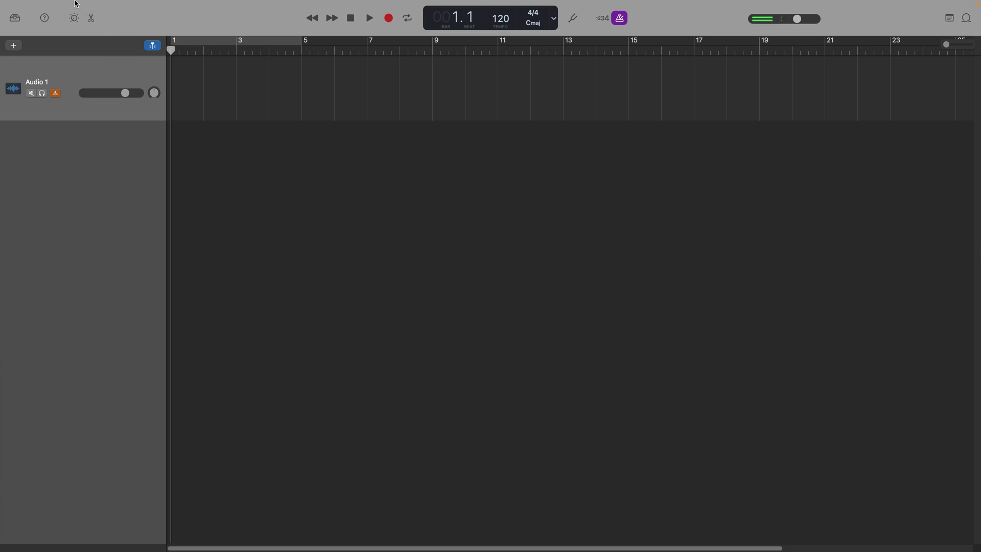
# - In Metronome preferences, set the tone to about three-quarters and the volume to about the middle
pyautogui.click(57, 7)
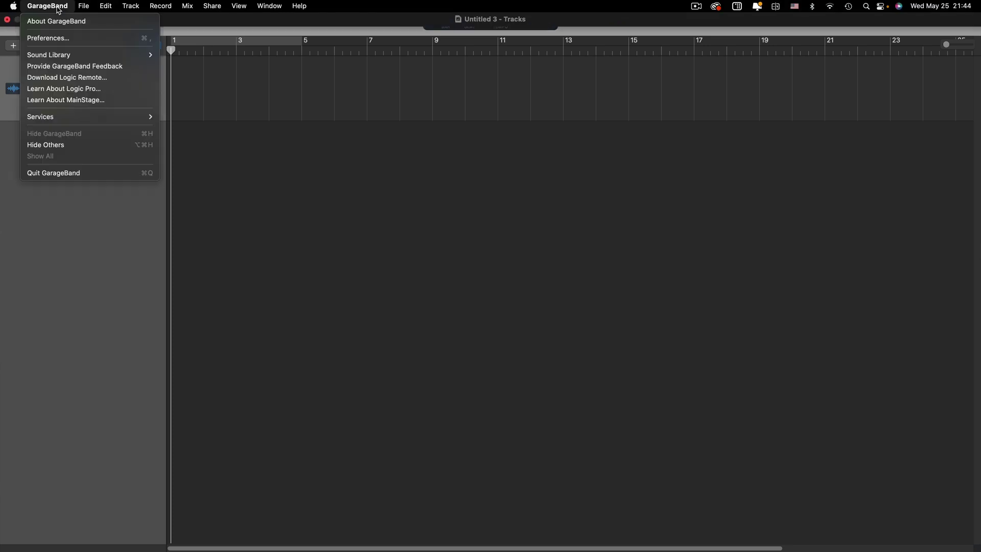
pyautogui.click(61, 39)
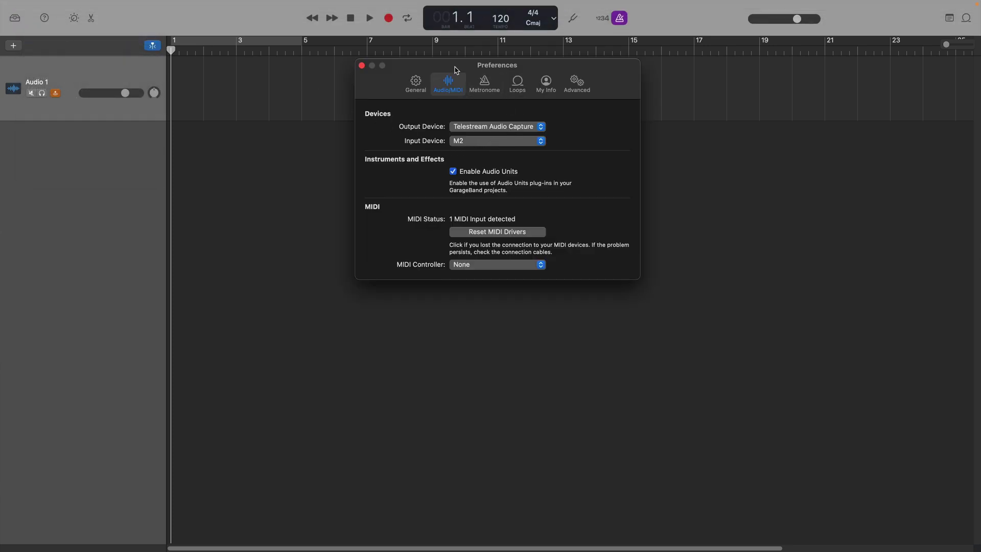
pyautogui.click(484, 89)
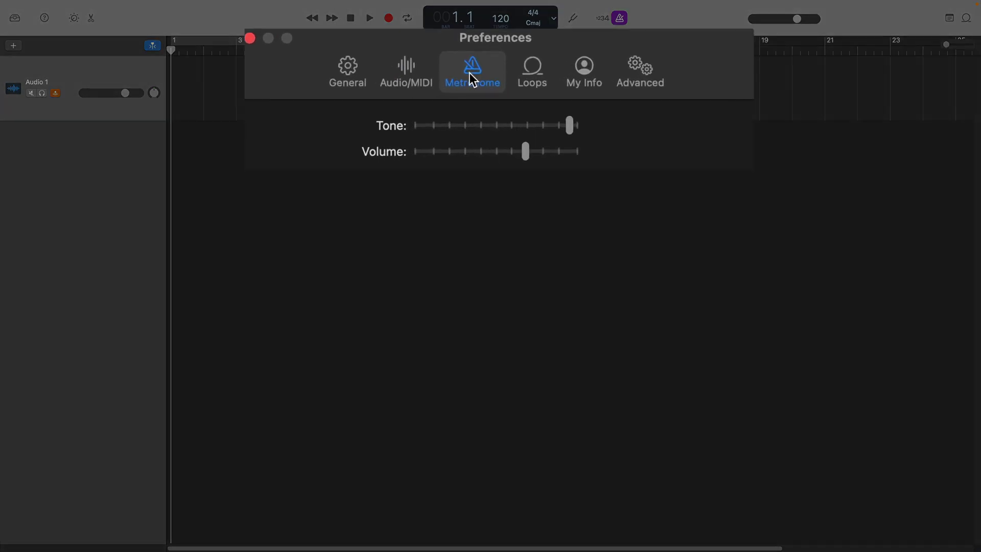
pyautogui.click(493, 134)
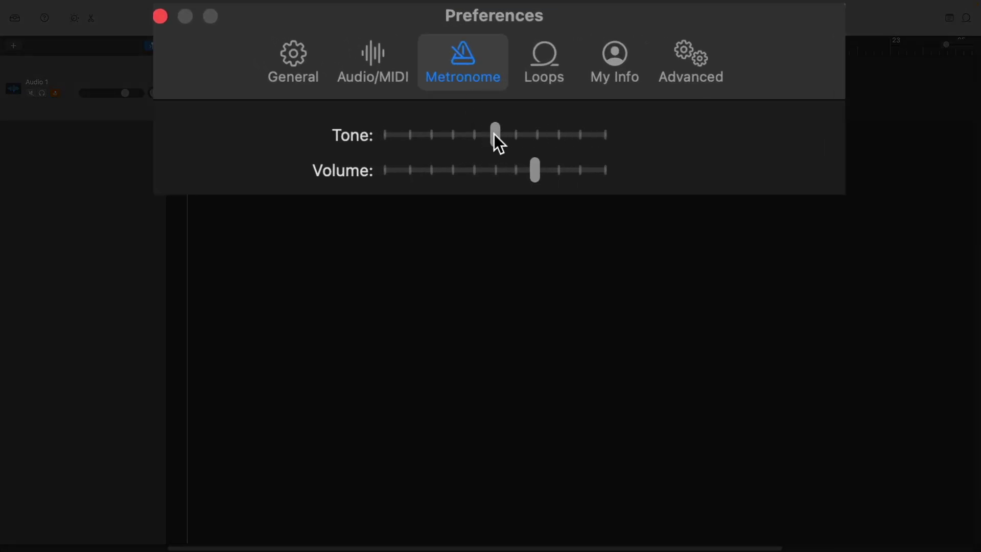
pyautogui.click(401, 134)
pyautogui.moveTo(396, 133); pyautogui.dragTo(357, 136)
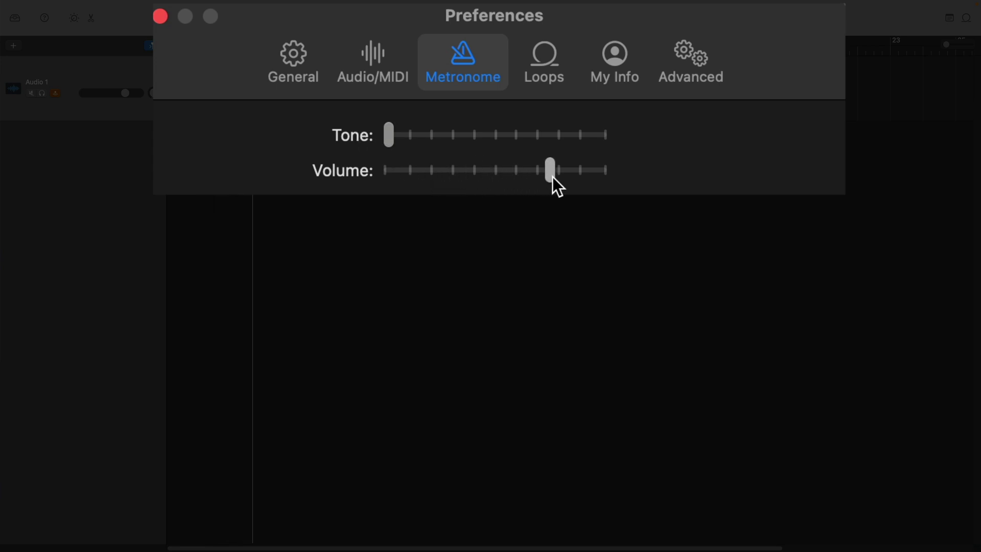
pyautogui.moveTo(553, 177); pyautogui.dragTo(556, 176)
pyautogui.click(461, 135)
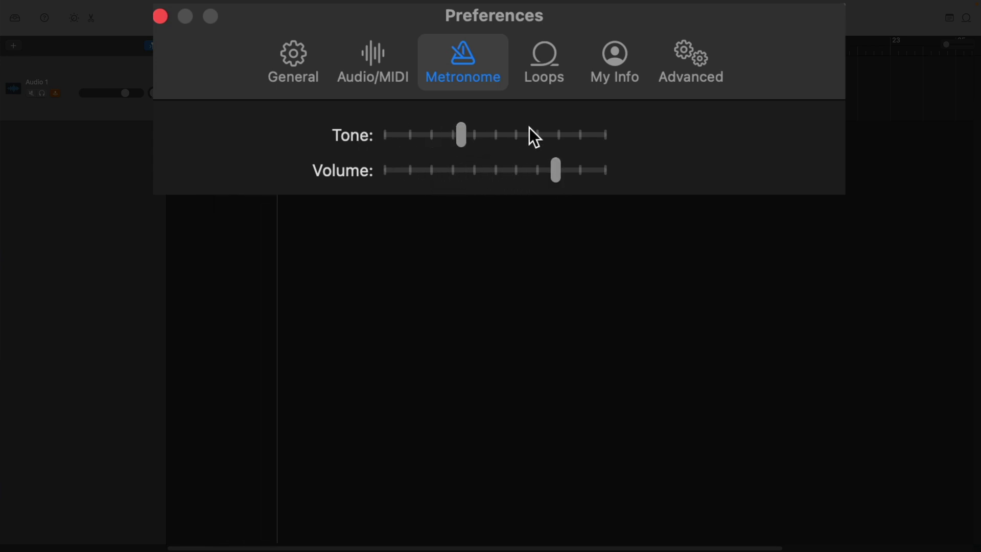
pyautogui.click(602, 134)
pyautogui.moveTo(540, 167); pyautogui.dragTo(538, 166)
pyautogui.click(558, 130)
pyautogui.click(493, 169)
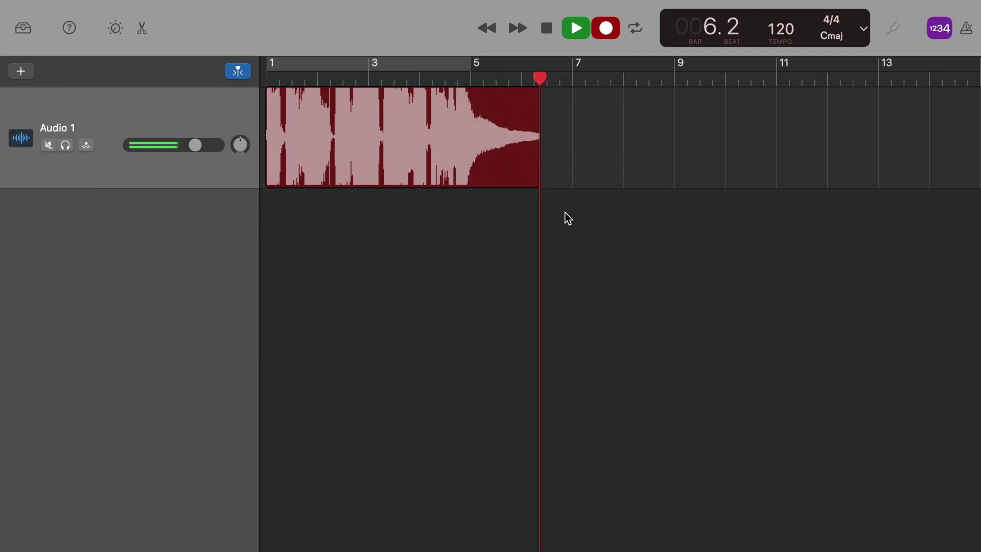
# - Stop and play back the test take, then record and play back a second take from the start
pyautogui.press('space')
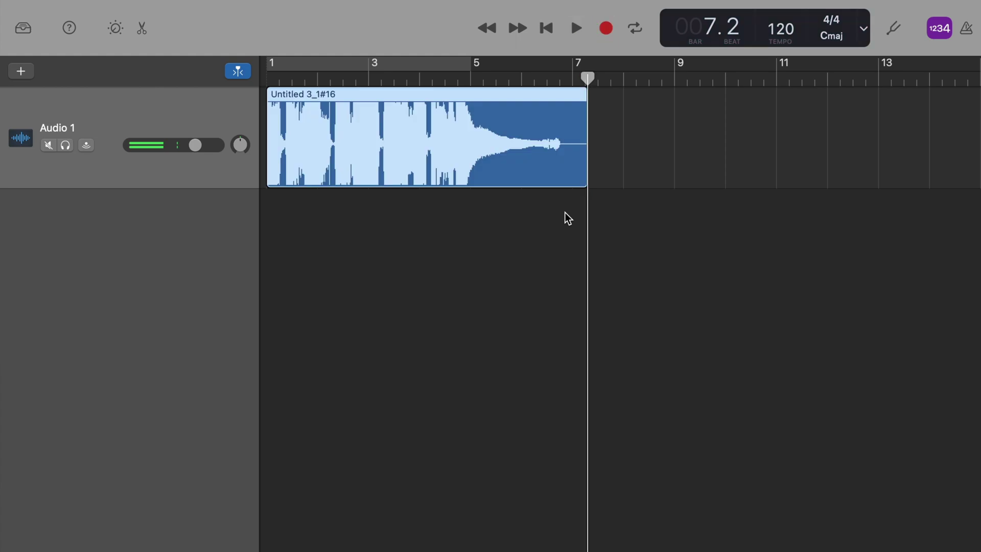
pyautogui.press('Return')
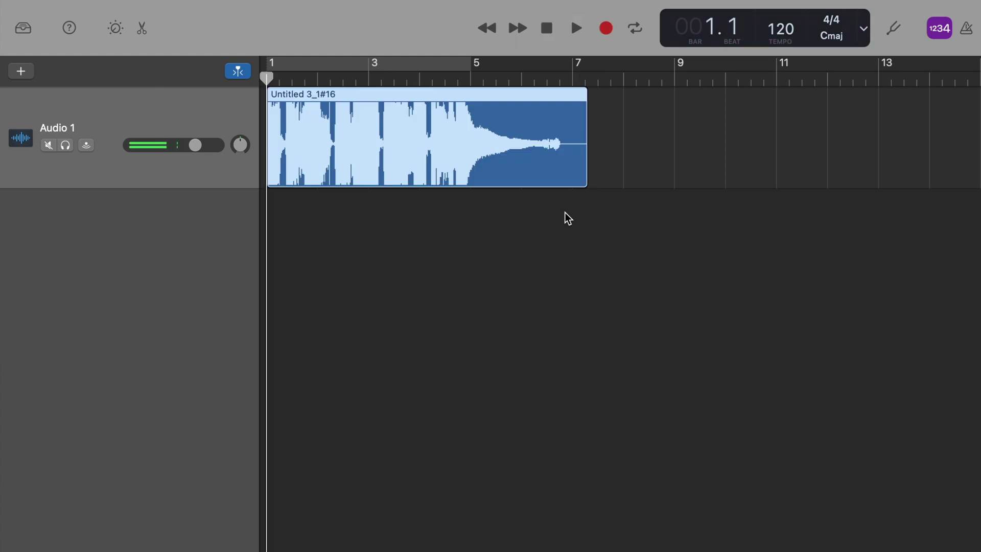
pyautogui.press('space')
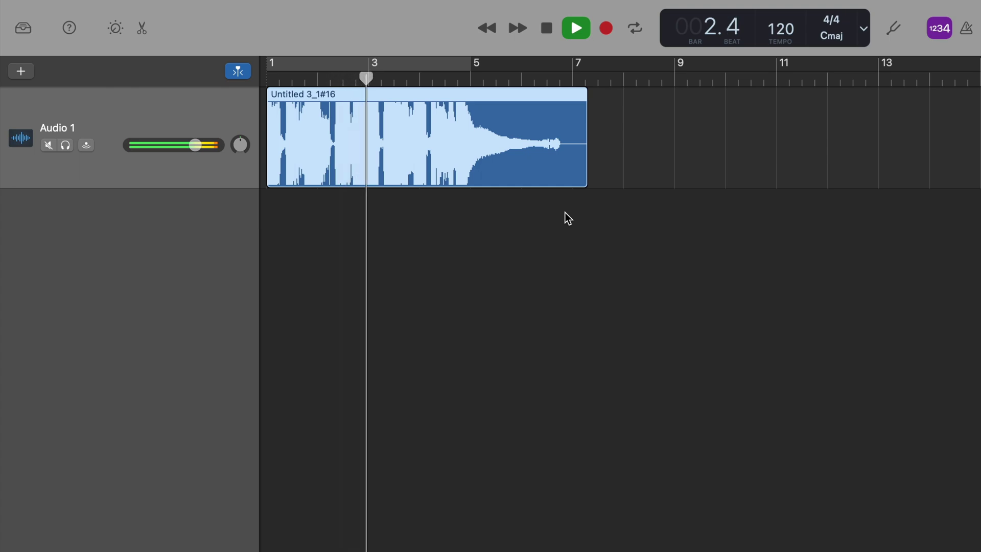
pyautogui.press('r')
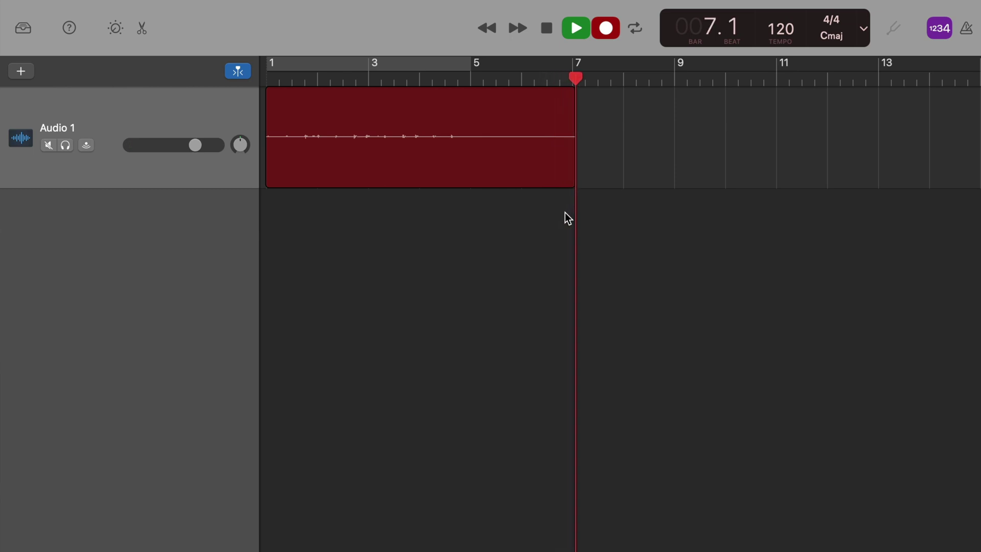
pyautogui.press('space')
pyautogui.press('Return')
pyautogui.press('space')
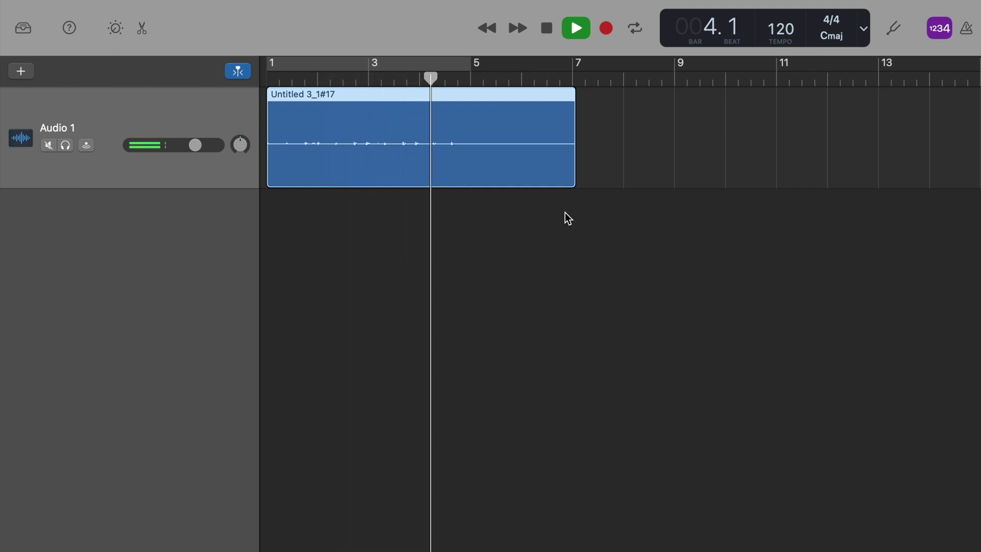
# - Stop playback and drag the Audio 1 Record Level slider higher in Smart Controls
pyautogui.press('space')
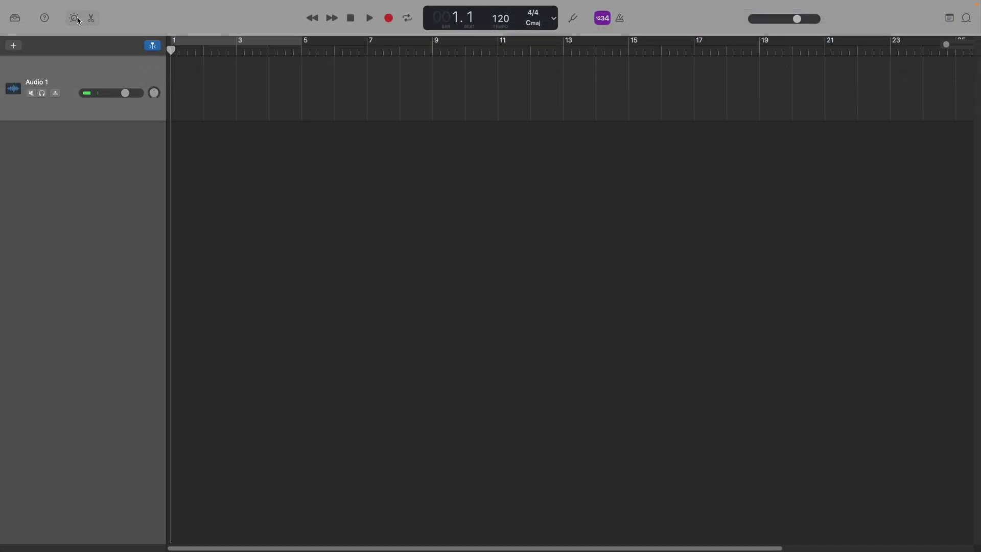
pyautogui.click(74, 18)
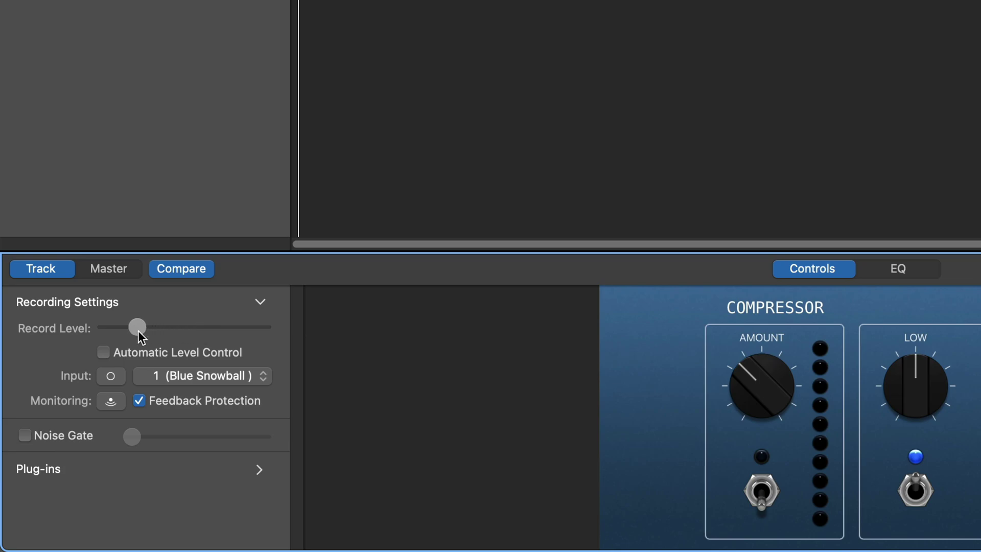
pyautogui.moveTo(139, 332); pyautogui.dragTo(244, 333)
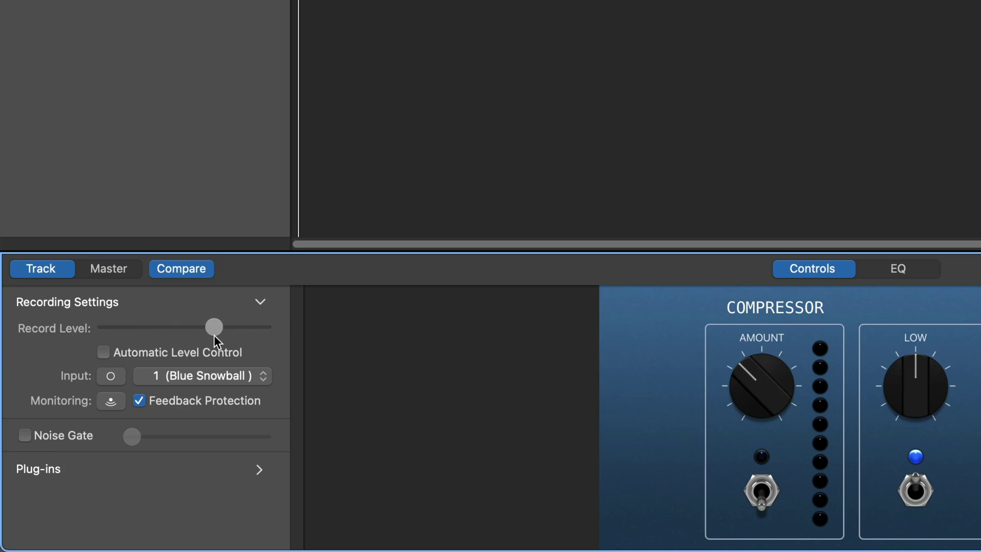